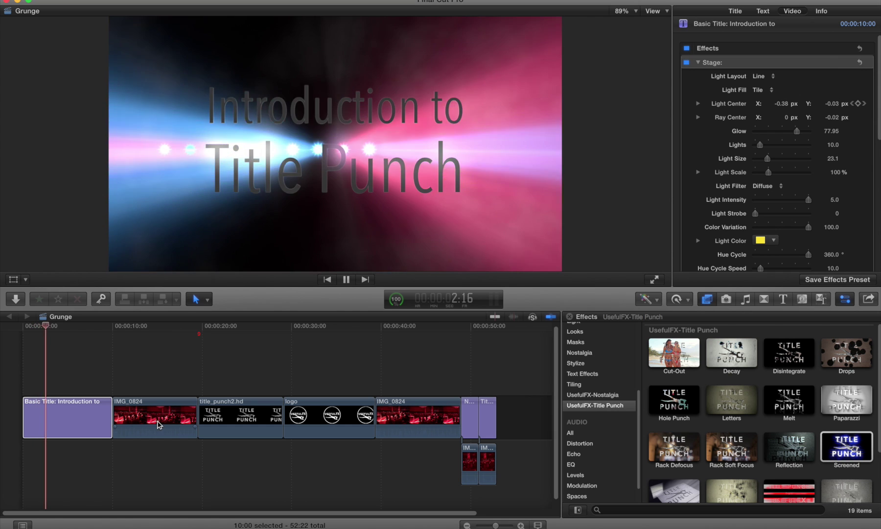
Select the IMG_0824 clip, glance at UsefulFX-Nostalgia effects, then show the Titles browser.
left_click(158, 422)
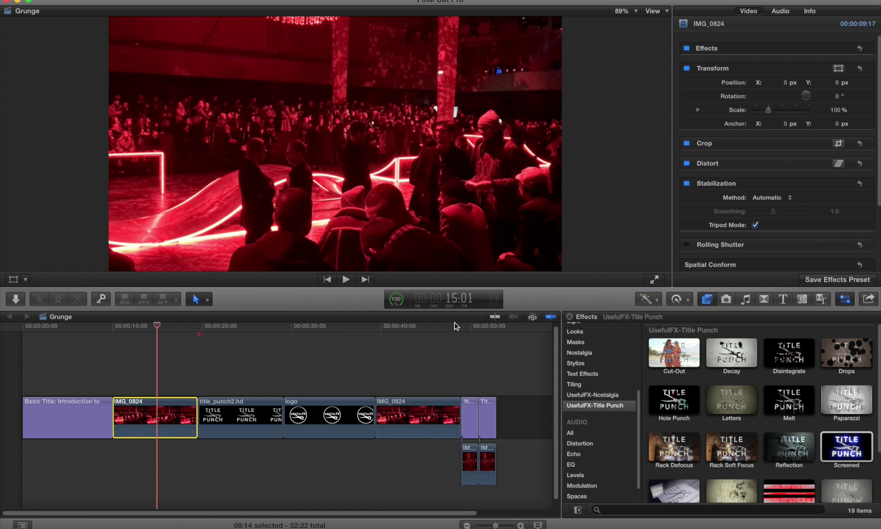
left_click(592, 395)
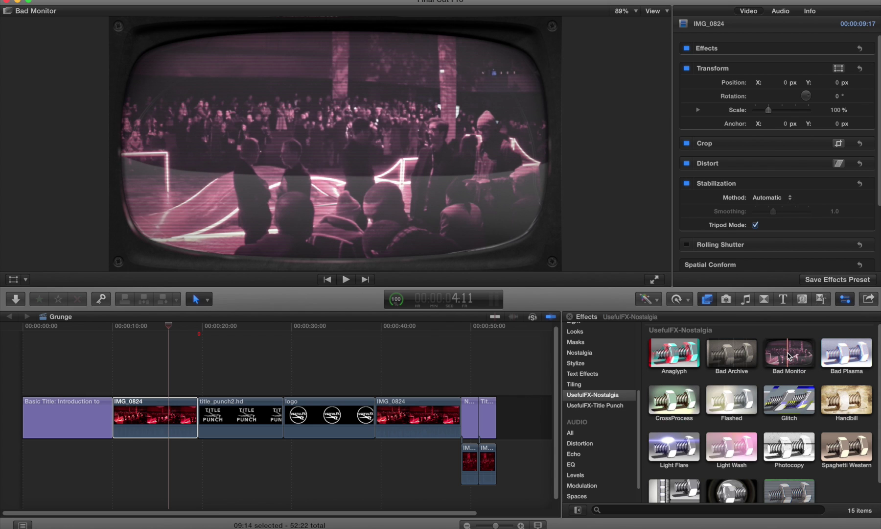
left_click(783, 300)
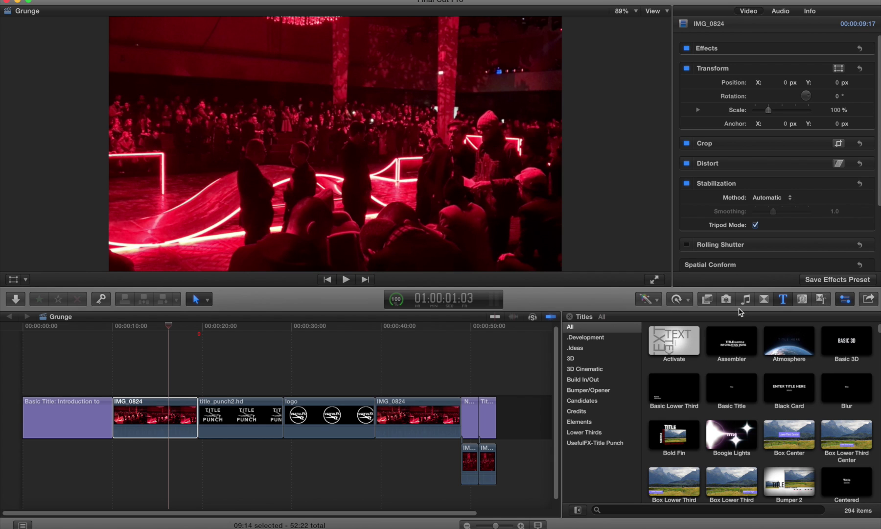
Insert the Assembler title into the timeline right after IMG_0824.
left_click(730, 348)
left_click_drag(731, 348, 203, 424)
left_click(232, 332)
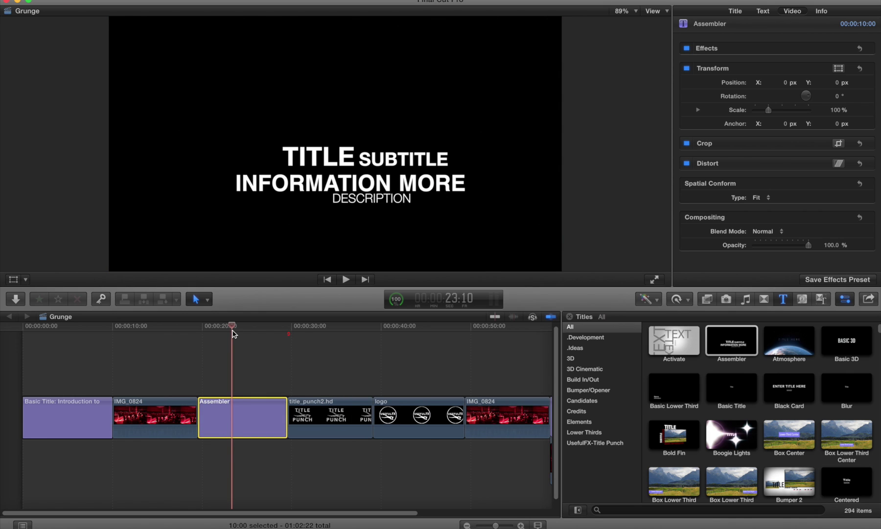
Paste the opening Basic Title's light-ray Stage effect onto Assembler and preview the rays.
left_click(63, 416)
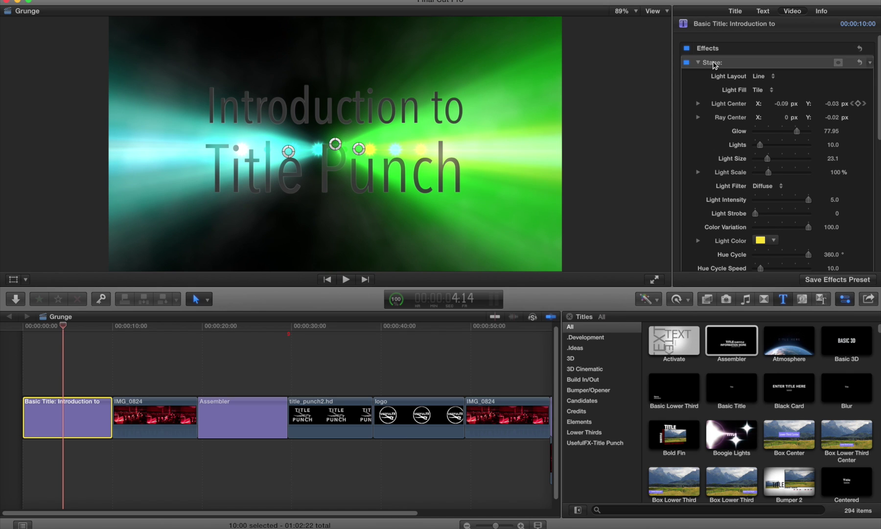
left_click(238, 432)
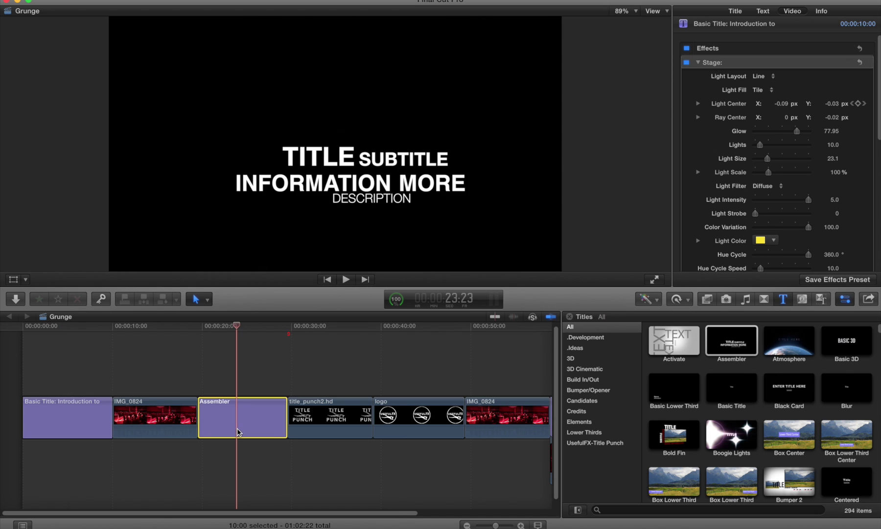
left_click(108, 1)
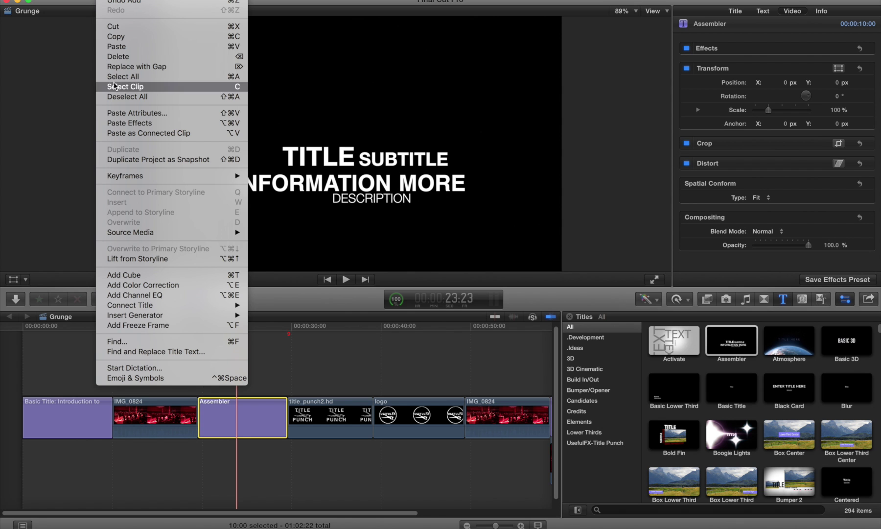
left_click(113, 125)
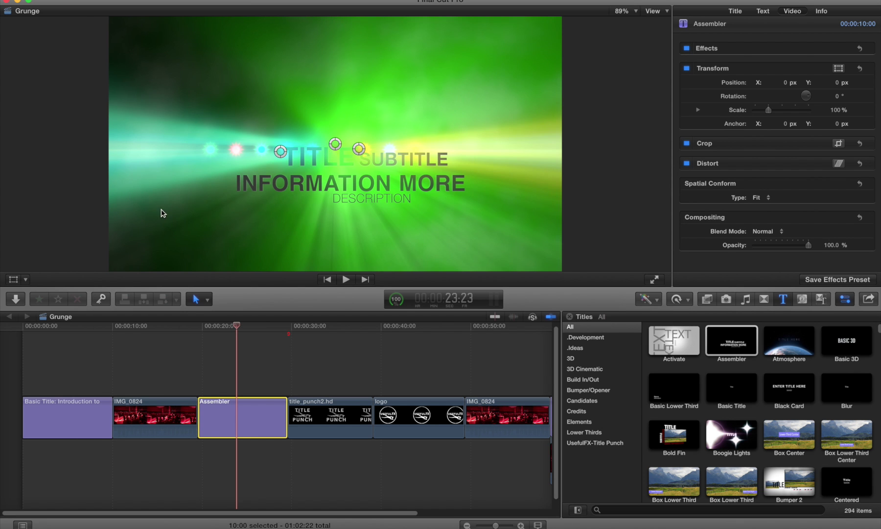
left_click_drag(235, 327, 262, 332)
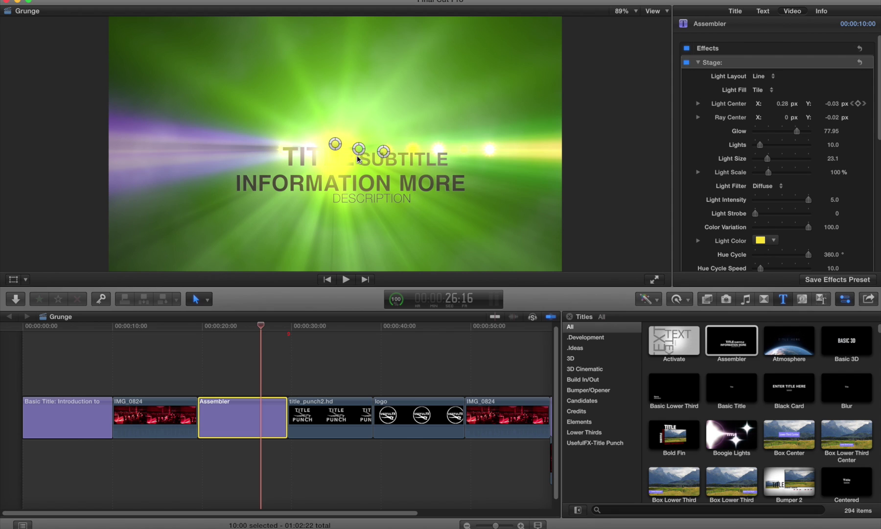
Check title_punch2.hd's alpha channel, return the viewer to All, and preview its Stage rays.
left_click(319, 327)
left_click(319, 413)
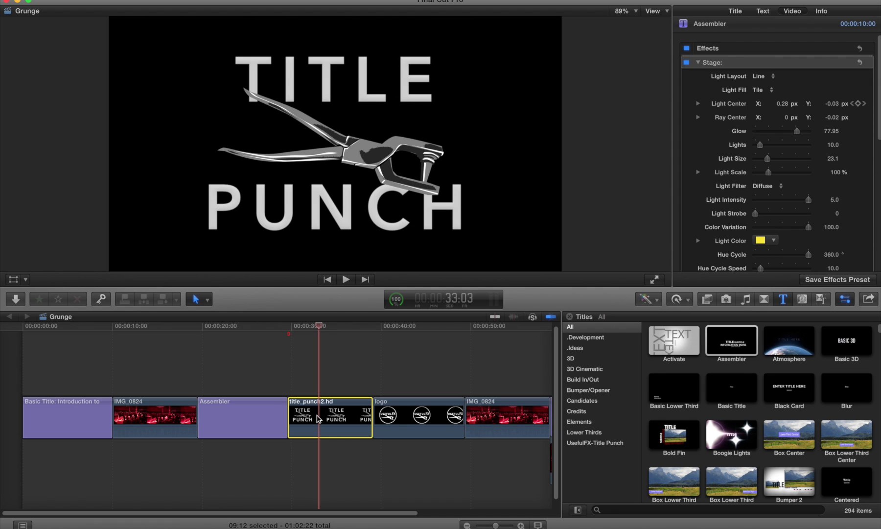
left_click(657, 12)
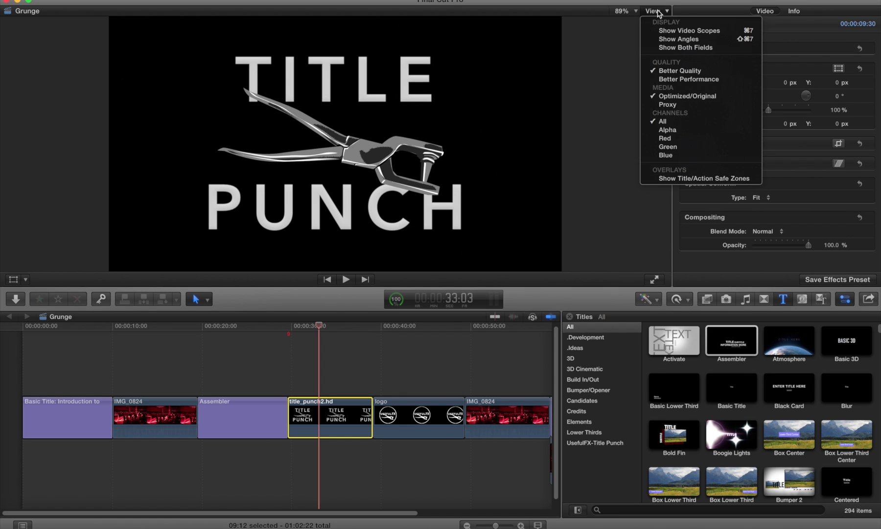
left_click(666, 135)
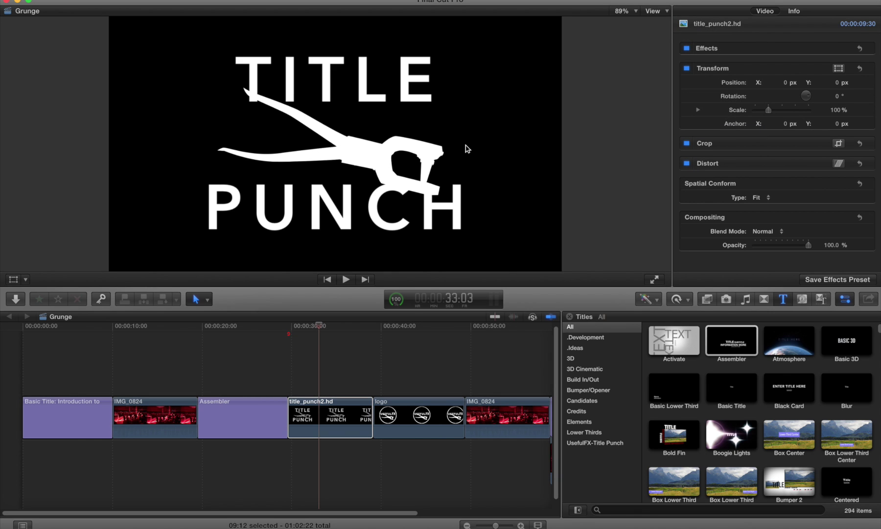
left_click(659, 11)
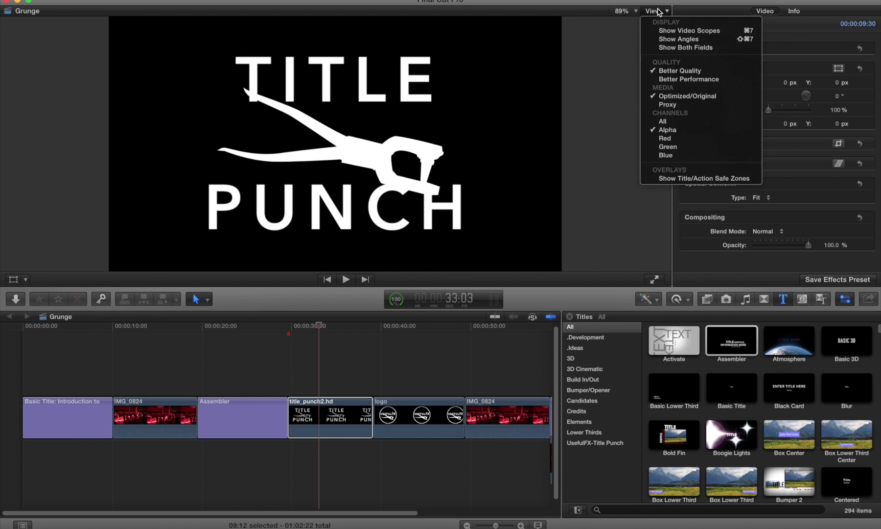
left_click(660, 122)
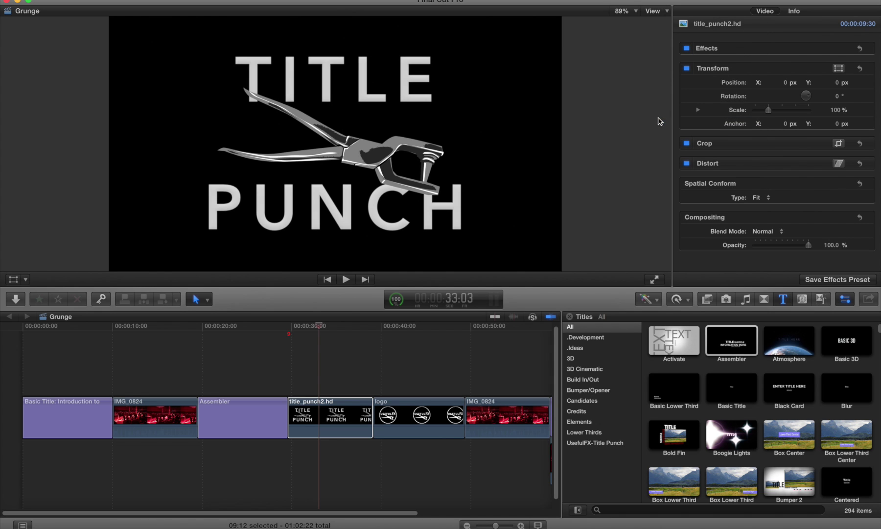
left_click(353, 407)
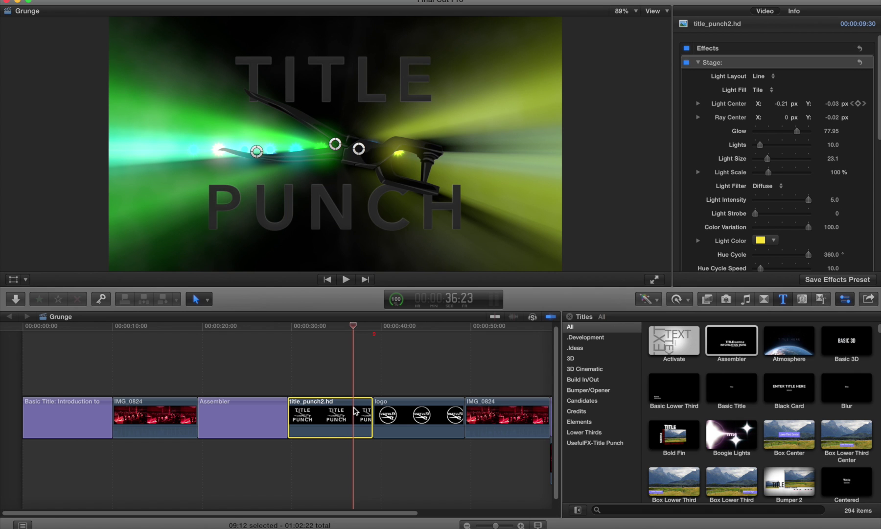
mouse_move(354, 330)
left_mouse_down()
mouse_move(328, 330)
mouse_move(345, 331)
left_mouse_up()
Inspect the logo clip's alpha channel, then return the viewer to All channels.
left_click(412, 406)
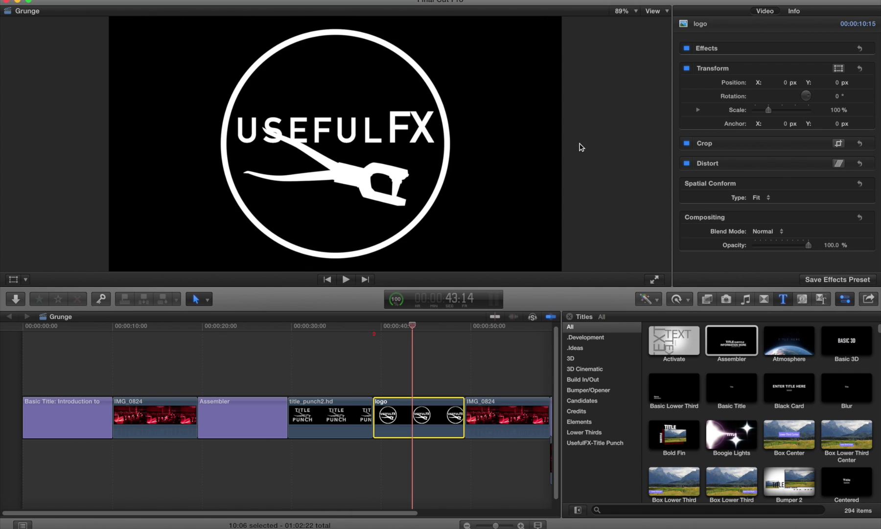
left_click(654, 11)
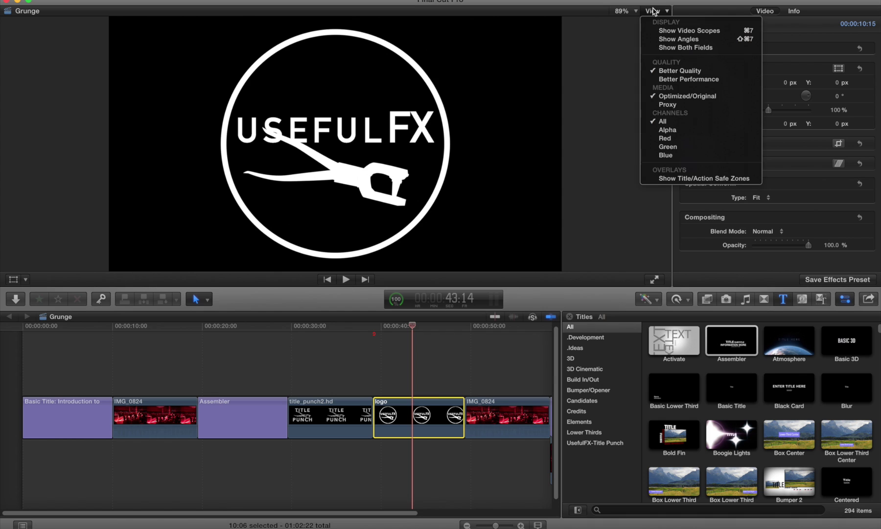
left_click(667, 130)
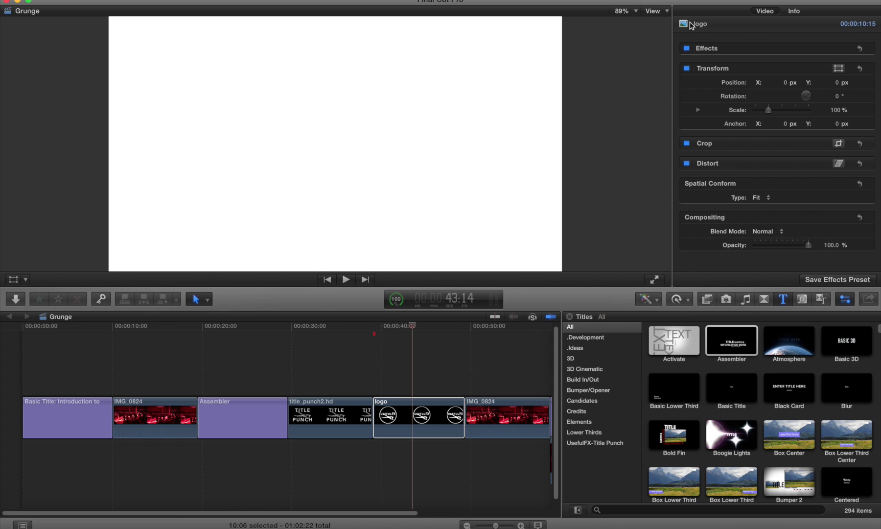
left_click(654, 11)
left_click(665, 124)
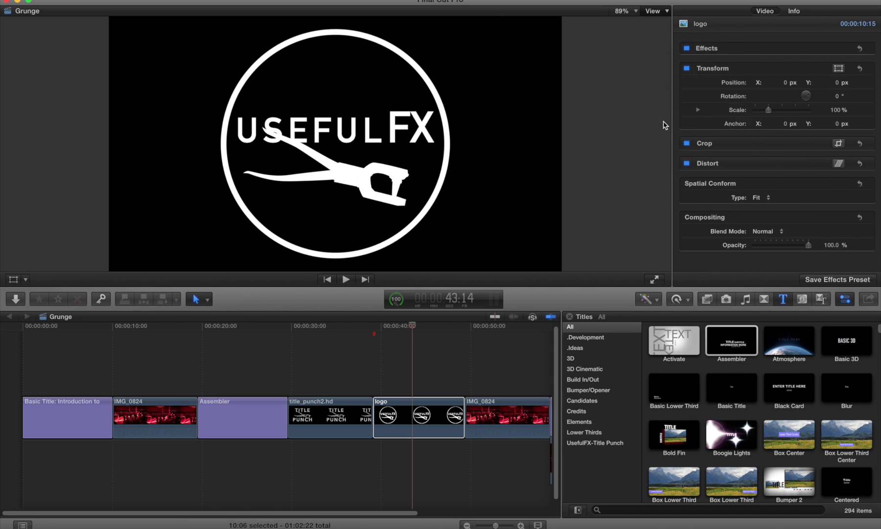
Paste the Stage light effect onto the logo clip with Shift-Command-V.
left_click(410, 415)
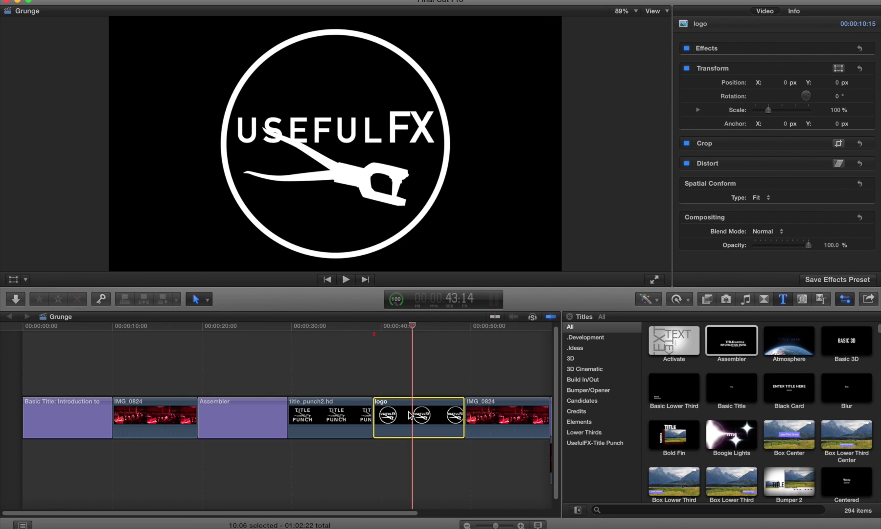
key("super+alt+v")
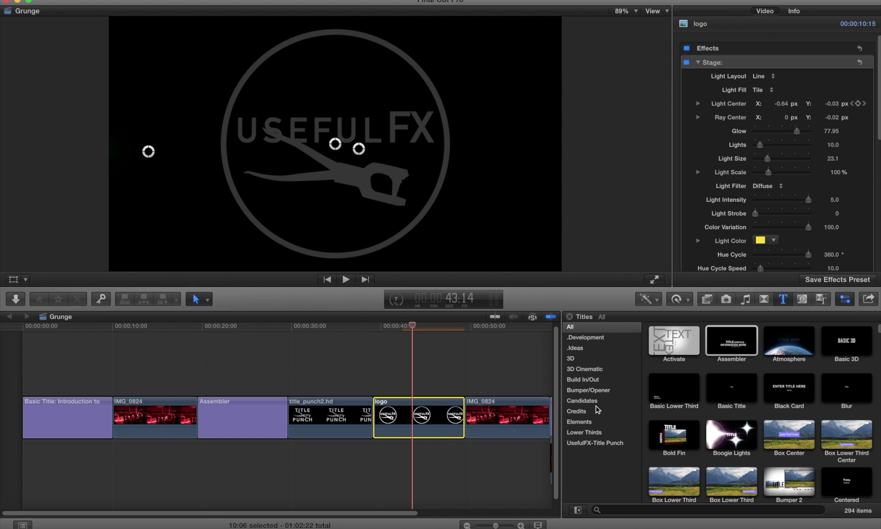
left_click(708, 299)
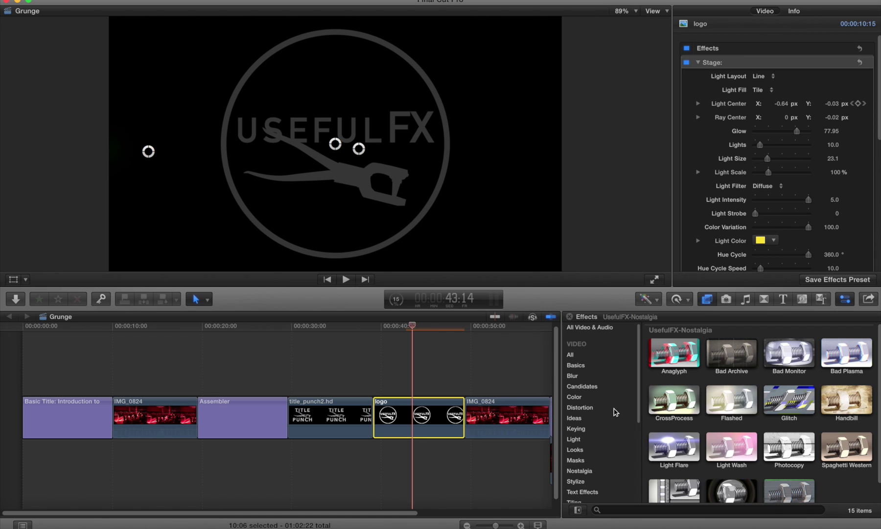
Apply Keying > Luma Keyer to the logo clip and move it above Stage in the Inspector.
left_click(577, 428)
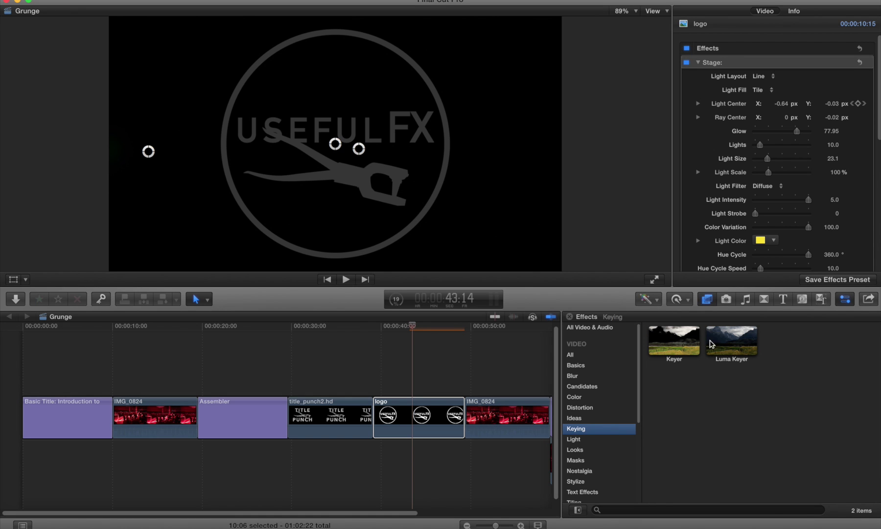
left_click_drag(711, 344, 437, 419)
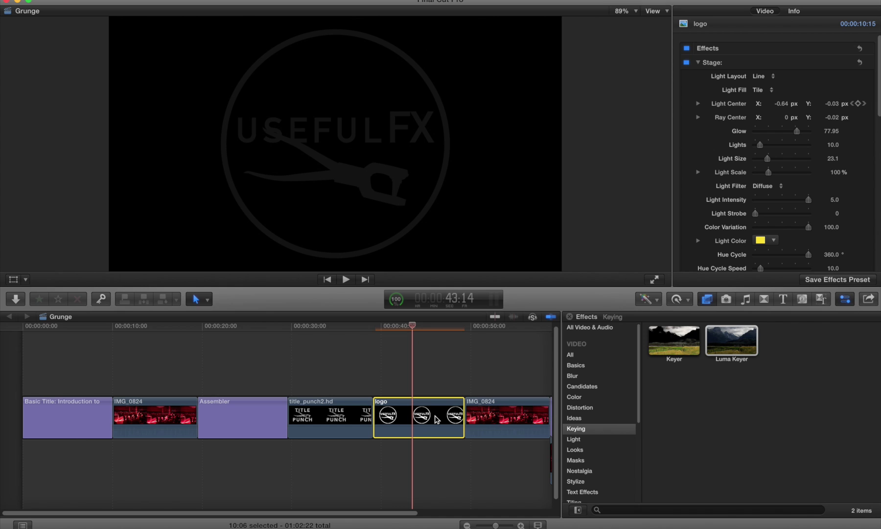
left_click(699, 62)
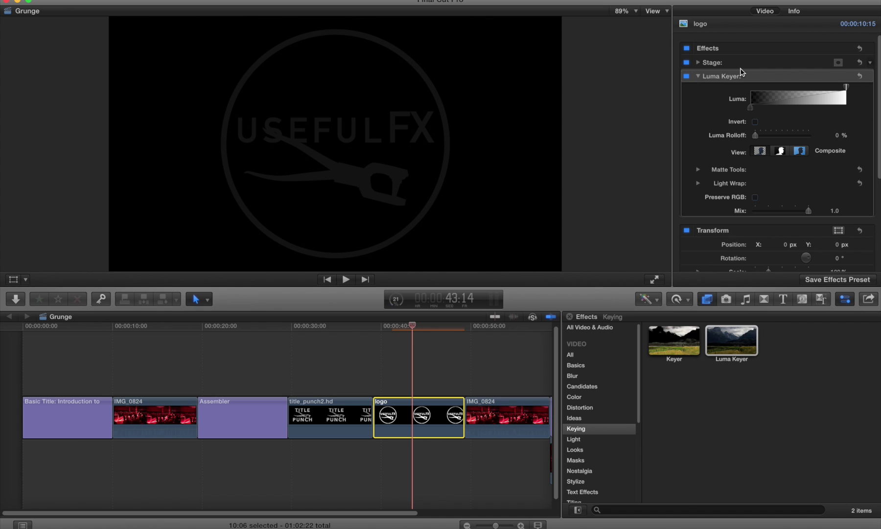
left_click_drag(733, 81, 731, 61)
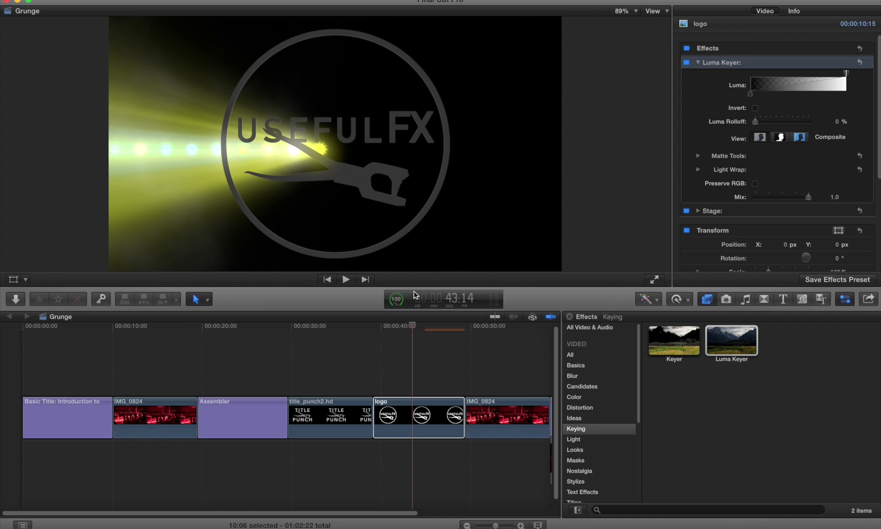
left_click(415, 327)
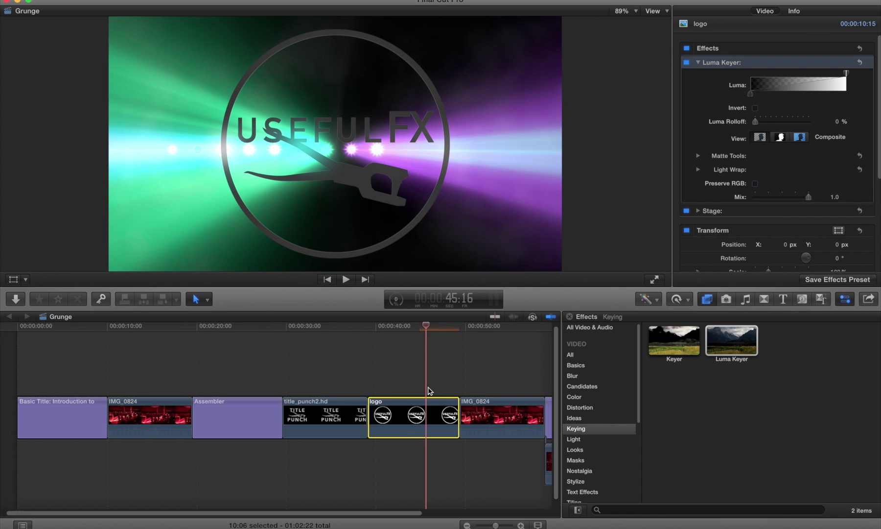
left_click(731, 63)
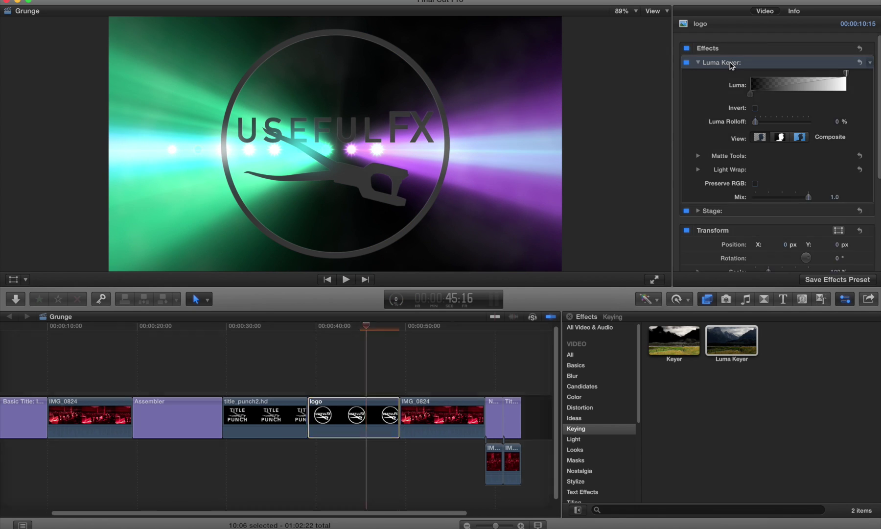
Delete the Stage effect from the logo clip.
left_click(717, 211)
key("Delete")
scroll(608, 414, "down", 3)
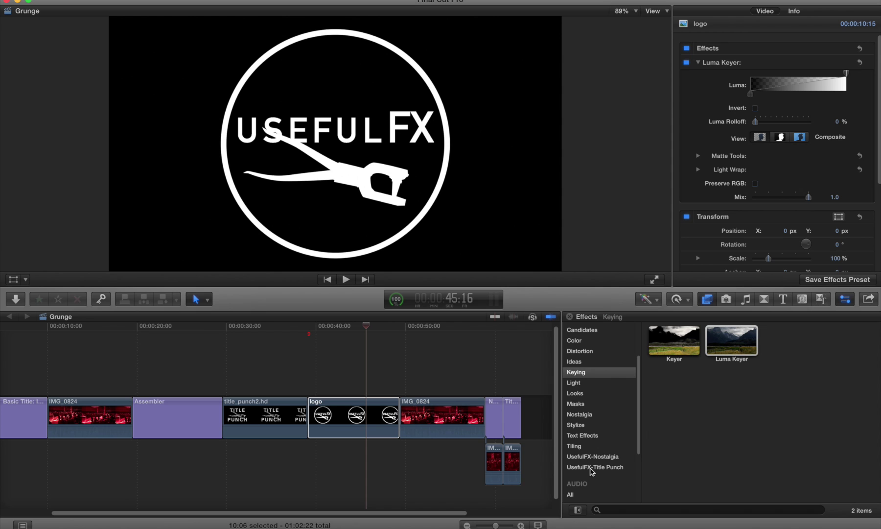
Apply the UsefulFX-Title Punch Screened effect to the logo clip and preview it.
left_click(592, 467)
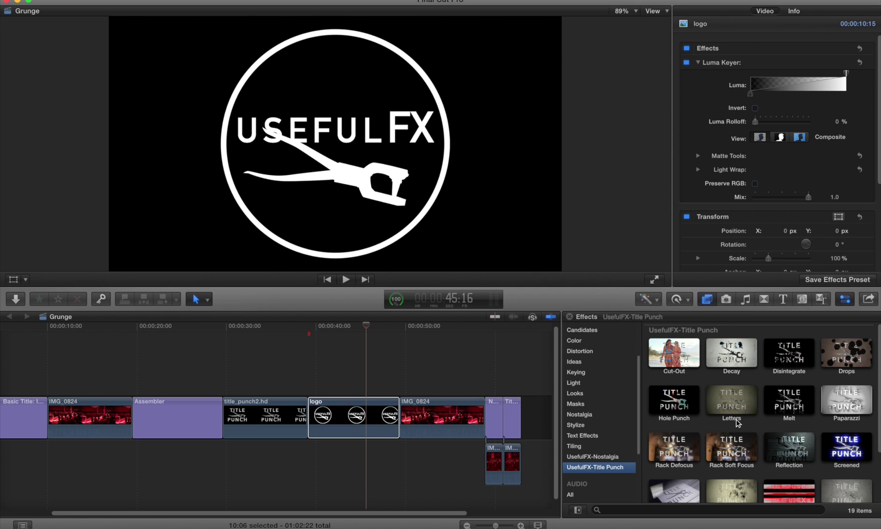
scroll(737, 422, "down", 1)
left_click_drag(843, 435, 351, 403)
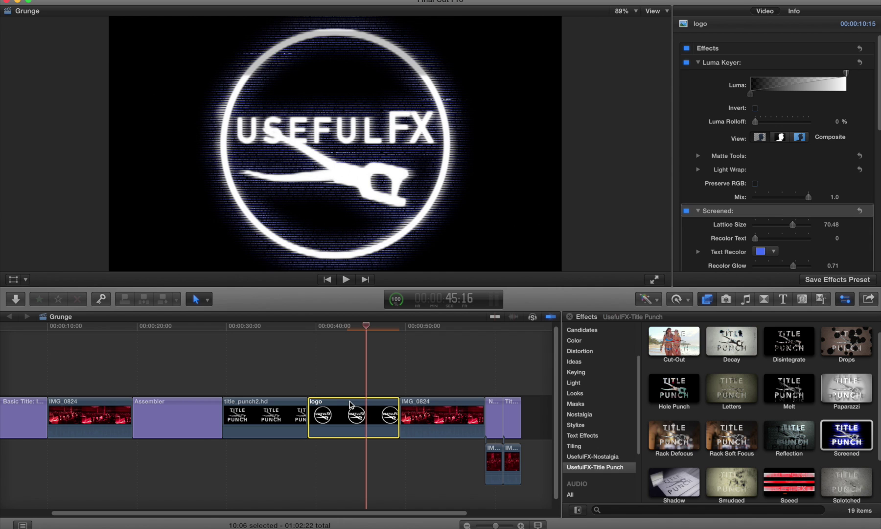
key("slash")
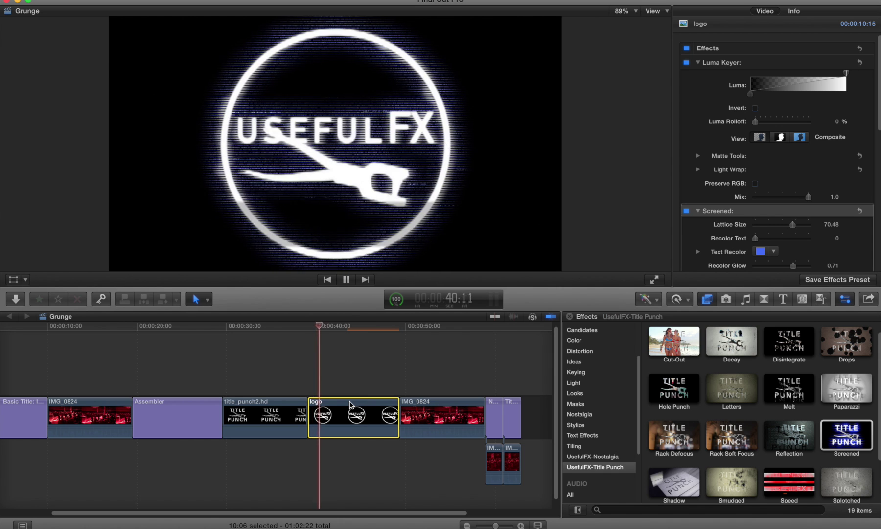
Apply Screened and Luma Keyer to IMG_0824, ordering Luma Keyer above Screened.
left_click(418, 417)
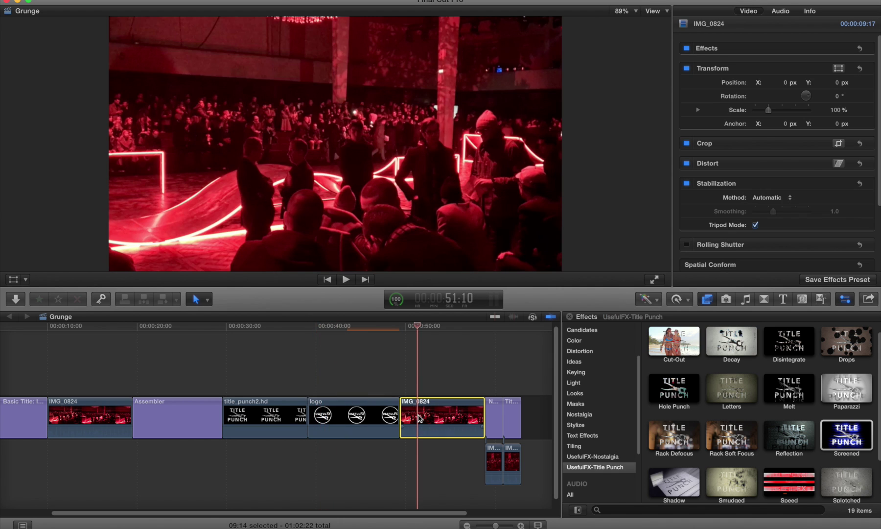
left_click_drag(846, 434, 425, 419)
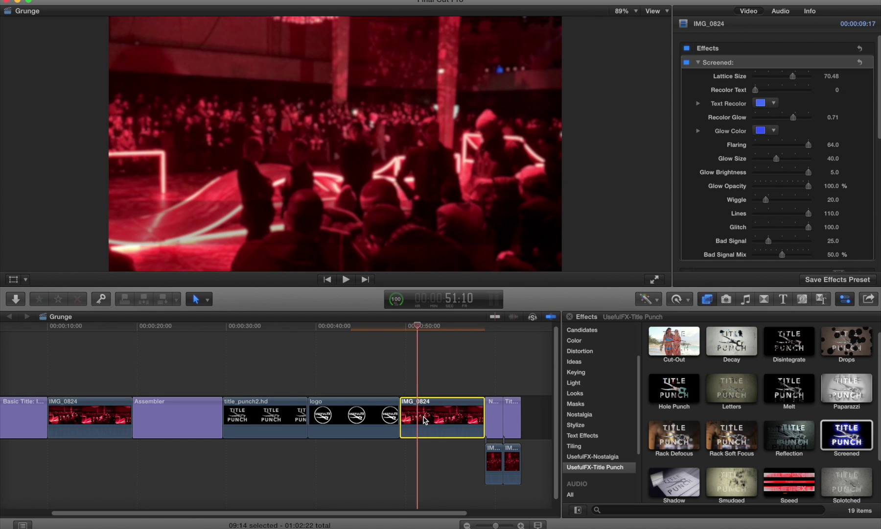
left_click(577, 373)
left_click_drag(732, 342, 444, 428)
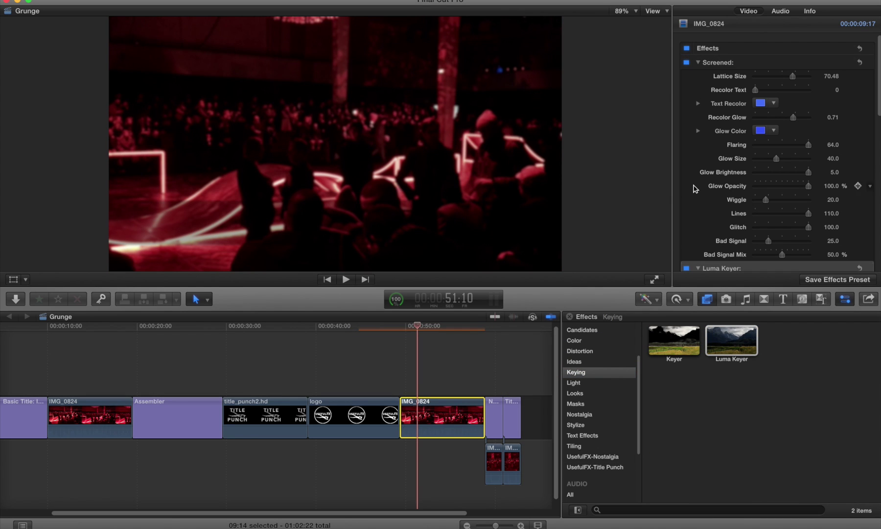
left_click(698, 62)
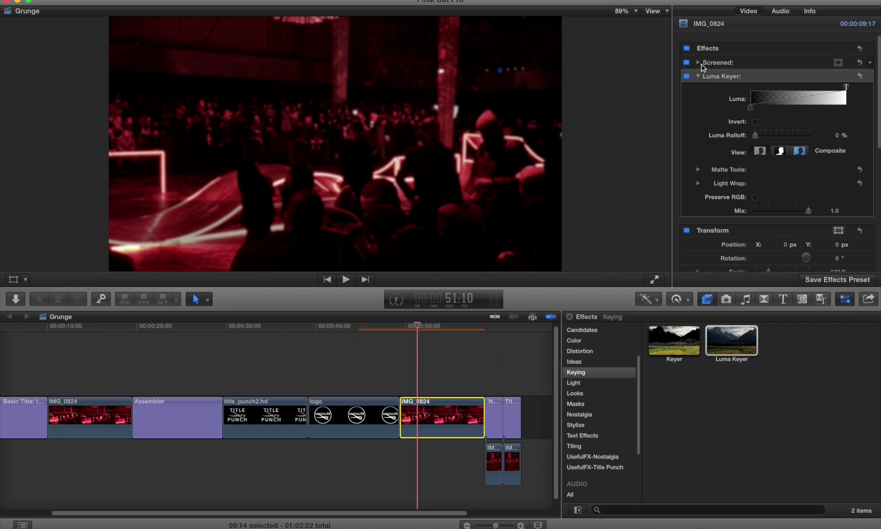
left_click_drag(712, 78, 718, 63)
Change Screened's Glow Color from blue to red and preview the clip.
scroll(718, 130, "down", 3)
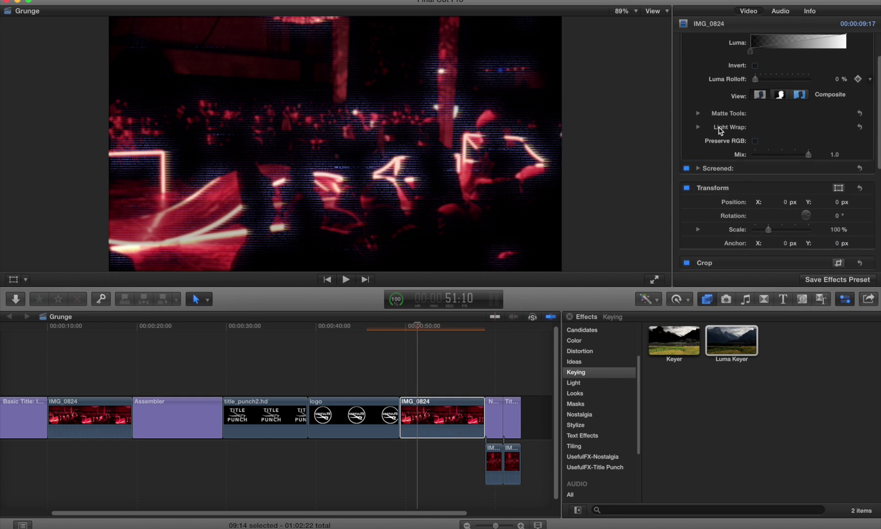
left_click(698, 138)
scroll(770, 151, "down", 1)
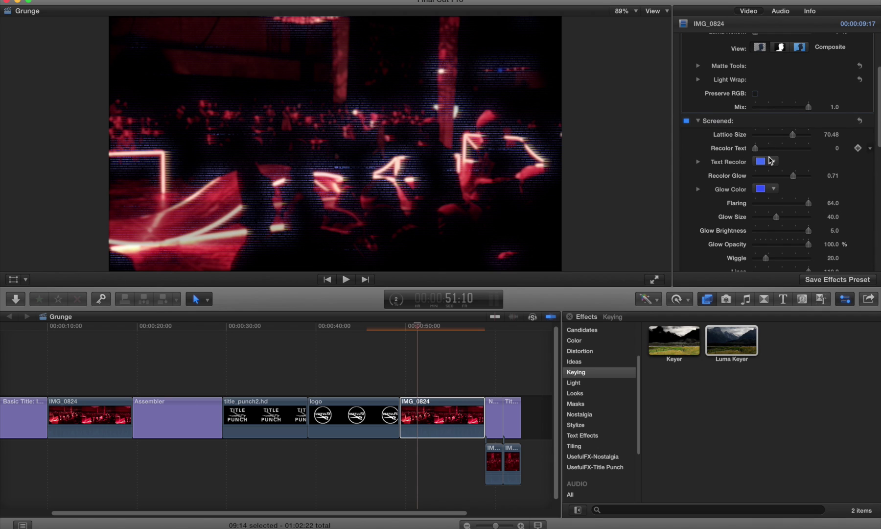
left_click(761, 189)
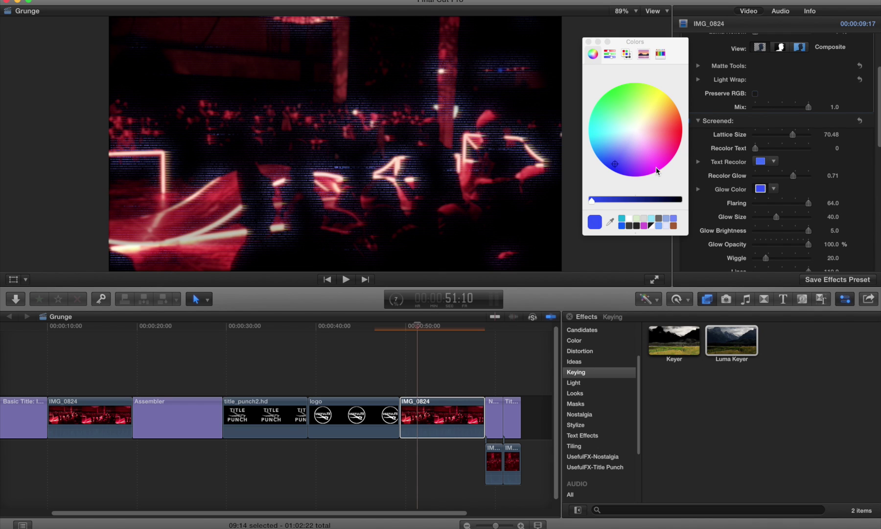
left_click_drag(636, 130, 689, 136)
left_click(438, 416)
key("shift+slash")
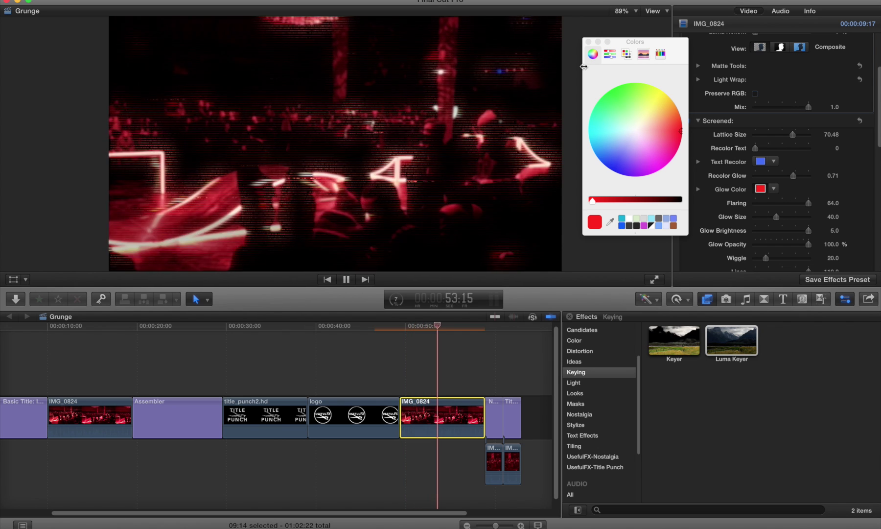
left_click(587, 42)
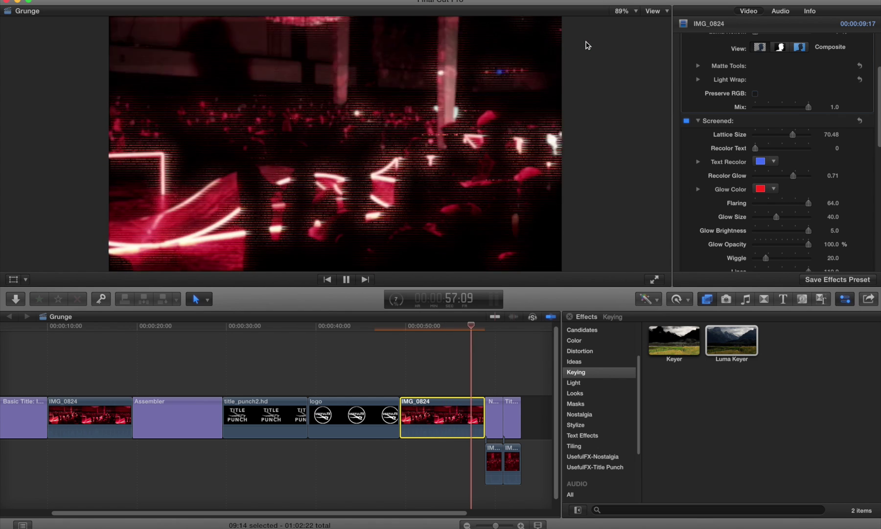
left_click(715, 122)
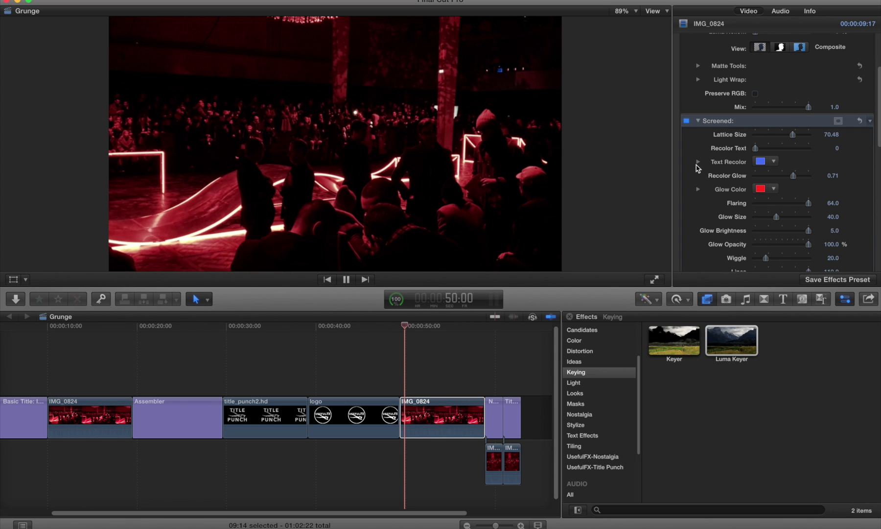
Delete Screened from IMG_0824 and apply the UsefulFX-Title Punch Shadow effect instead.
key("Delete")
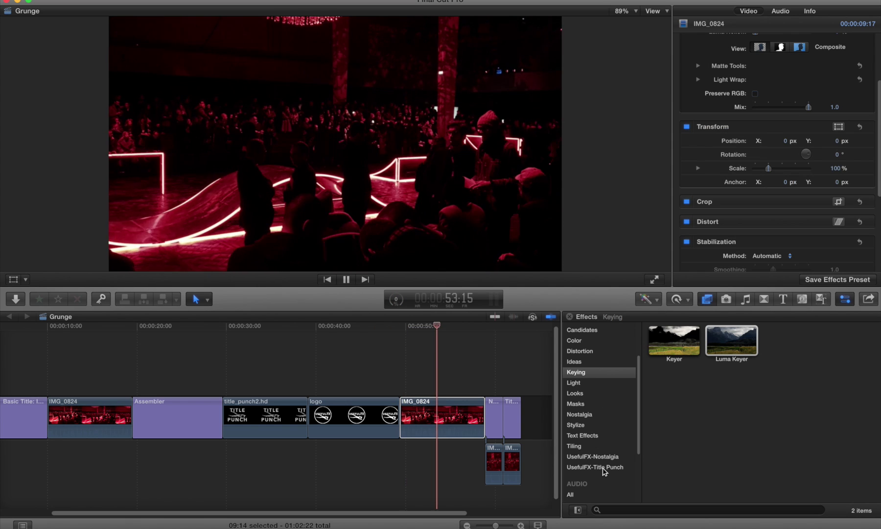
left_click(602, 468)
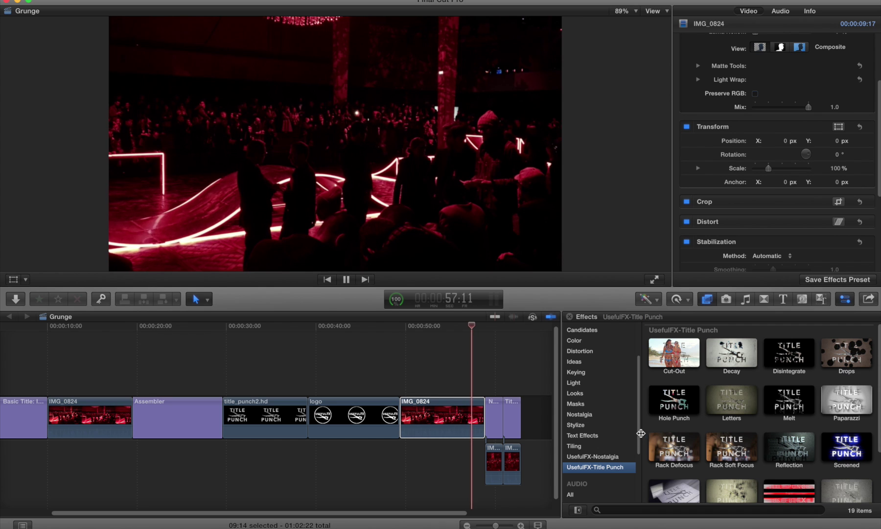
left_click_drag(674, 465, 440, 426)
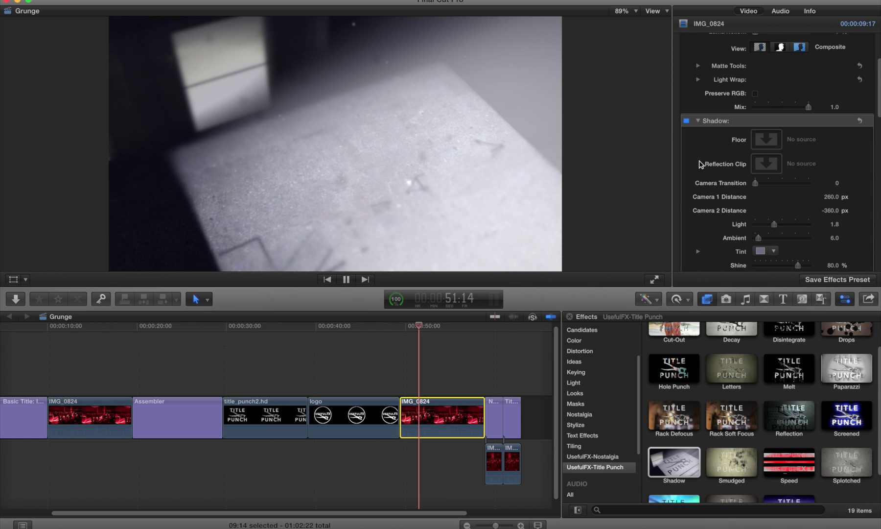
Compare the Luma Keyer off and on, then tick its Invert option.
scroll(699, 164, "up", 4)
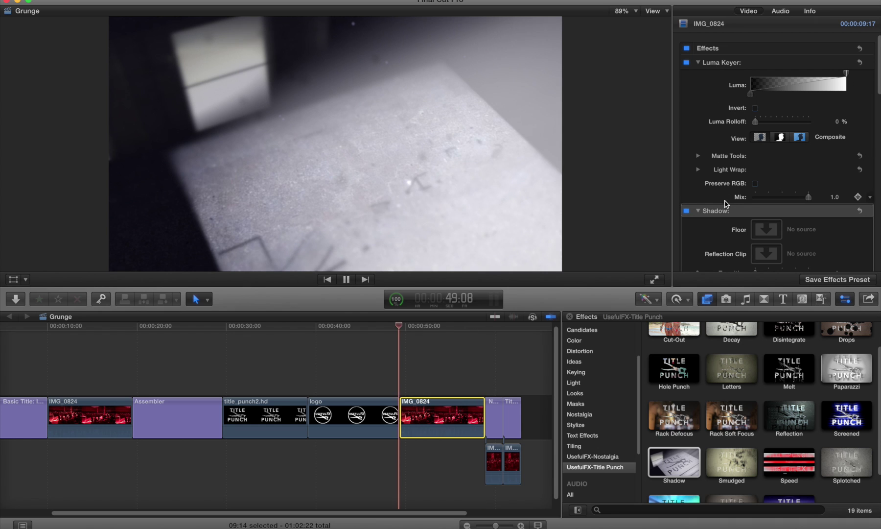
left_click(686, 63)
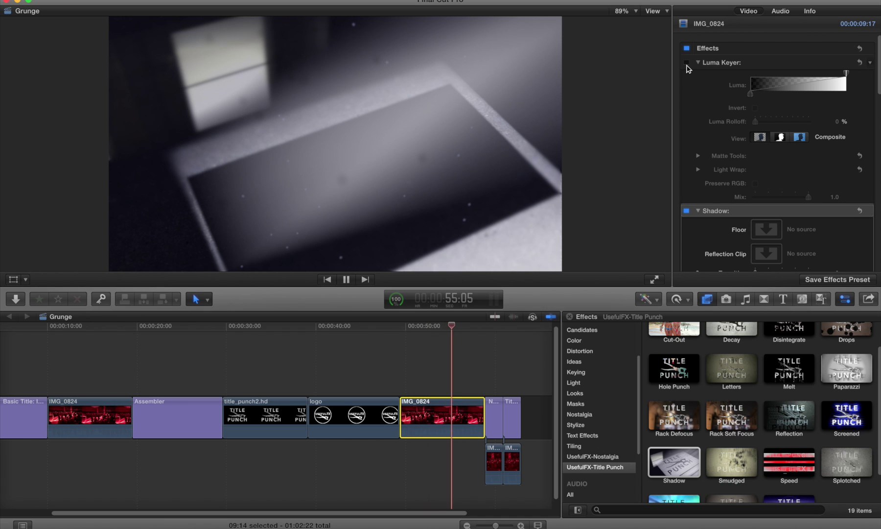
left_click(687, 63)
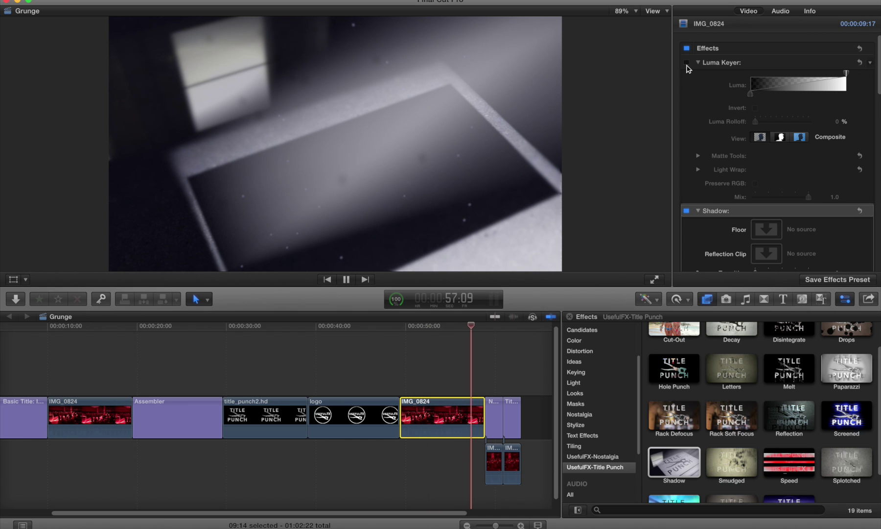
key("slash")
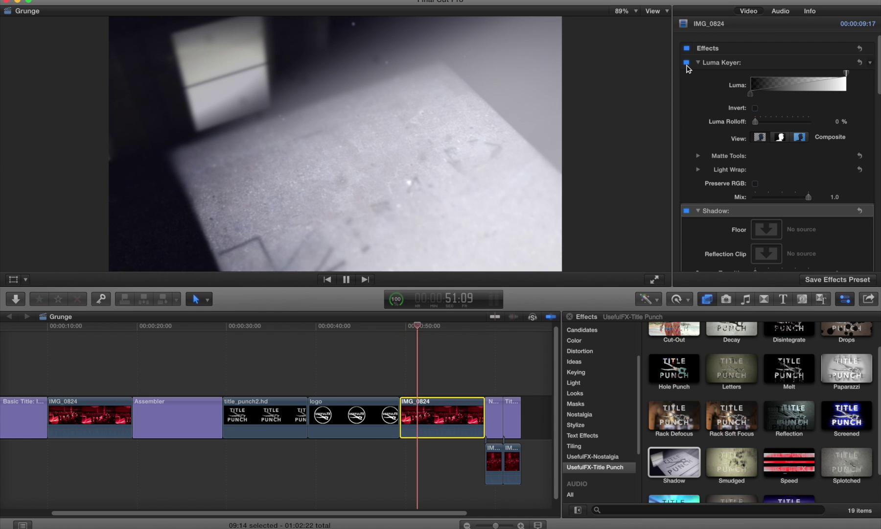
left_click(756, 108)
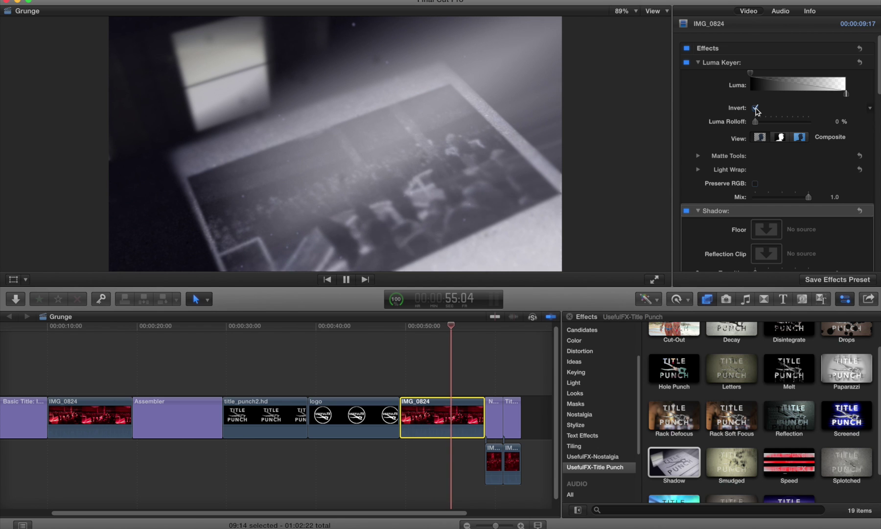
Set the Shadow effect's Clip Scale to 70% and Blur to about 21.83.
scroll(775, 138, "down", 2)
scroll(775, 138, "down", 10)
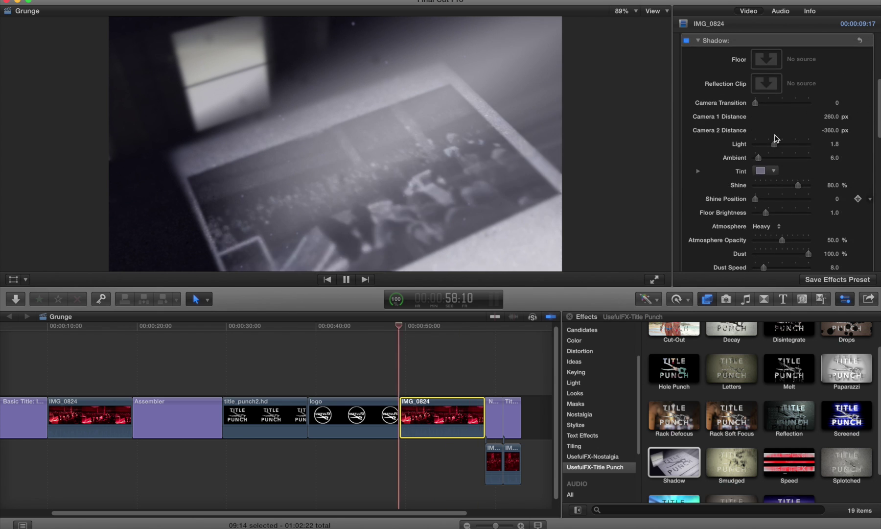
scroll(775, 138, "down", 10)
scroll(775, 138, "down", 3)
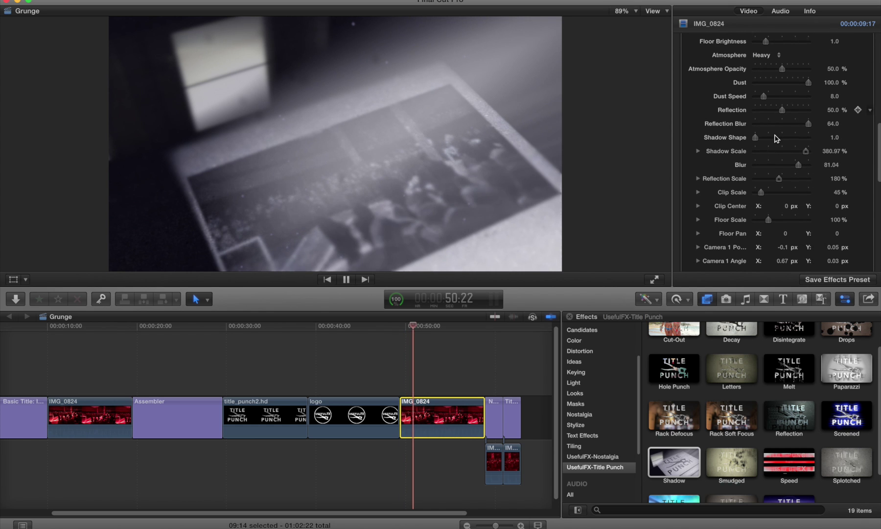
left_click_drag(765, 182, 767, 180)
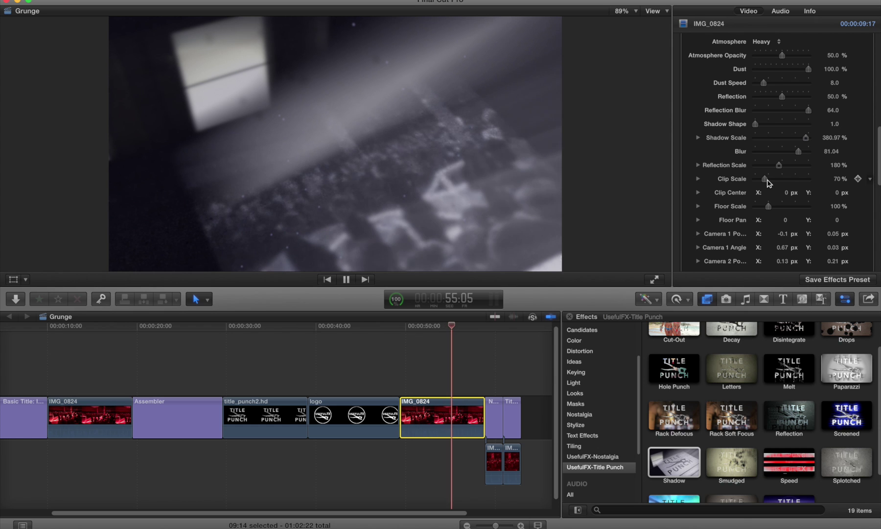
left_click(767, 151)
left_click_drag(767, 154, 766, 155)
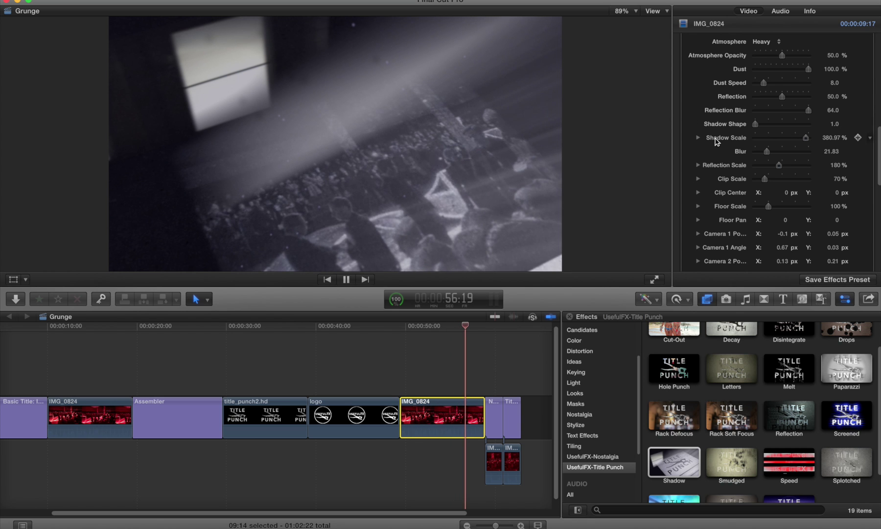
scroll(710, 174, "up", 10)
Remove the Shadow and Luma Keyer effects from IMG_0824 and stop playback.
left_click(710, 174)
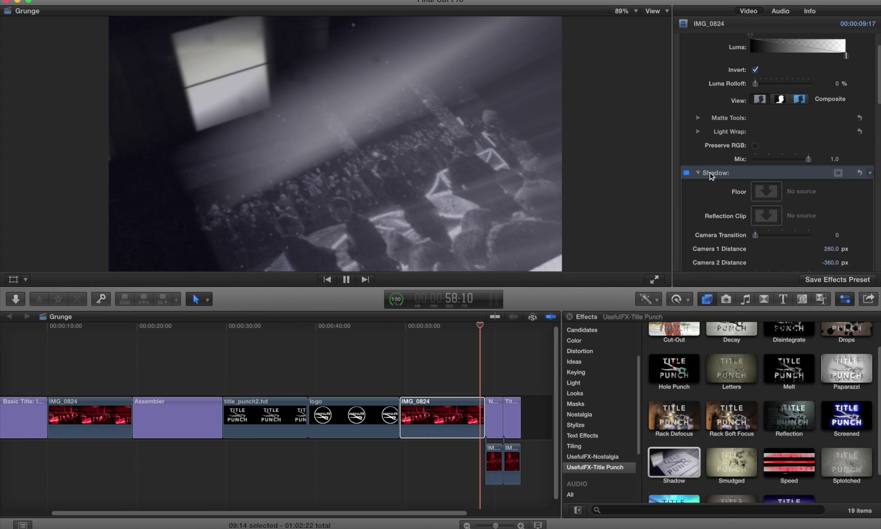
key("Delete")
scroll(720, 98, "up", 2)
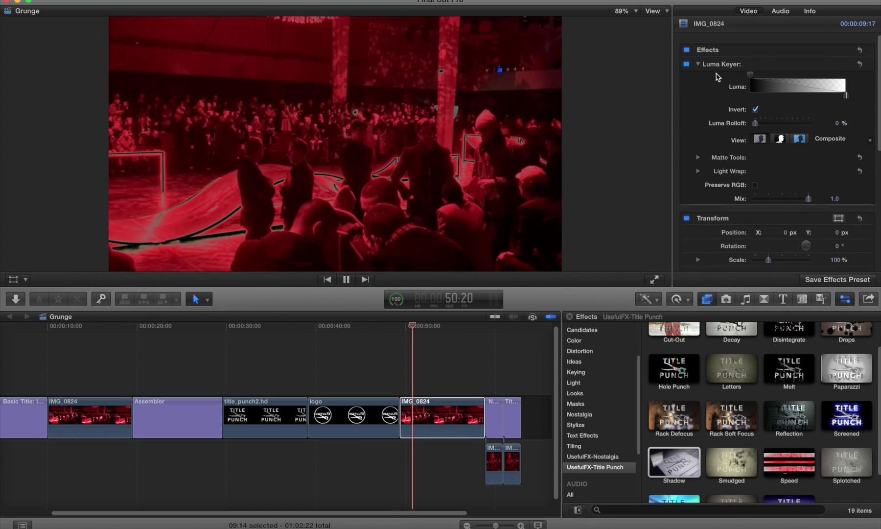
left_click(715, 66)
key("Delete")
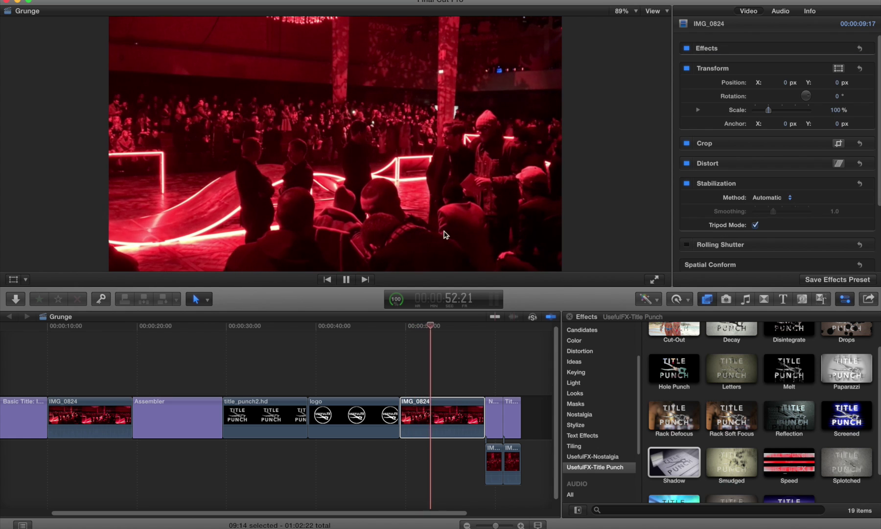
key("space")
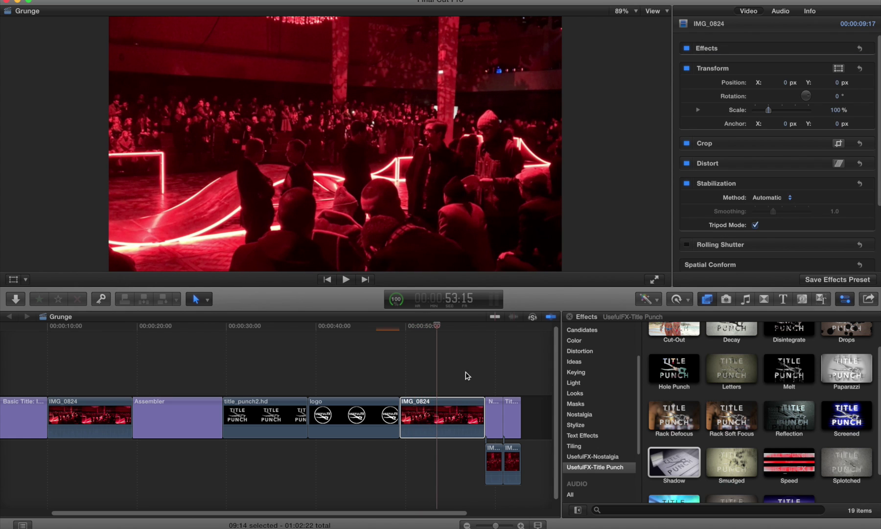
Apply Smudged and Letters to IMG_0824, then delete Smudged so only Letters remains.
left_click(444, 420)
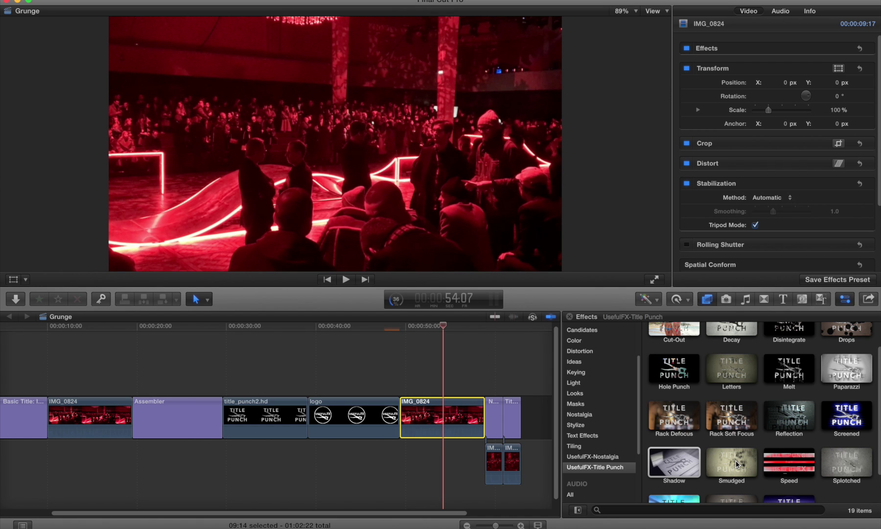
left_click_drag(732, 461, 443, 416)
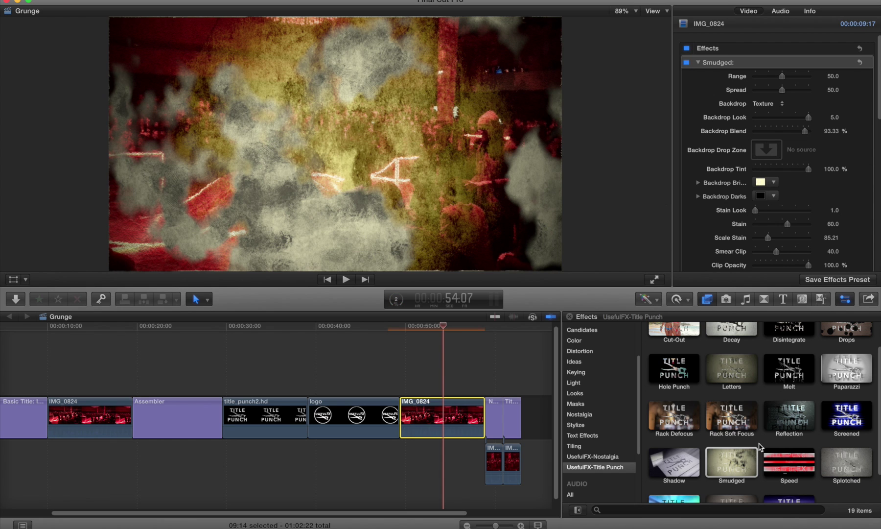
left_click_drag(740, 375, 468, 425)
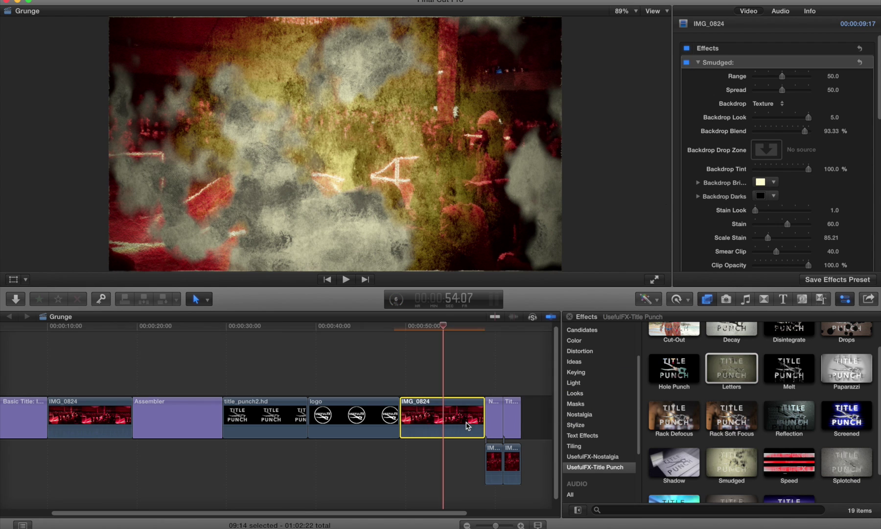
left_click(725, 65)
key("Delete")
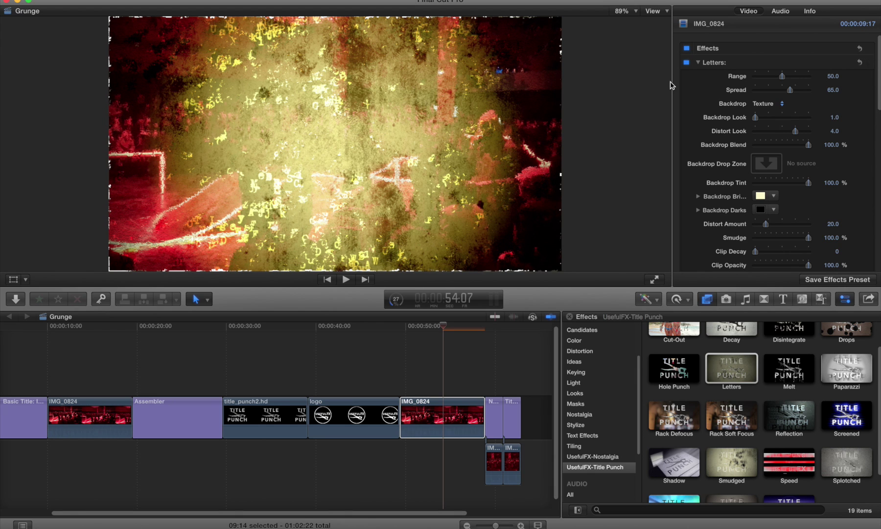
left_click(356, 411)
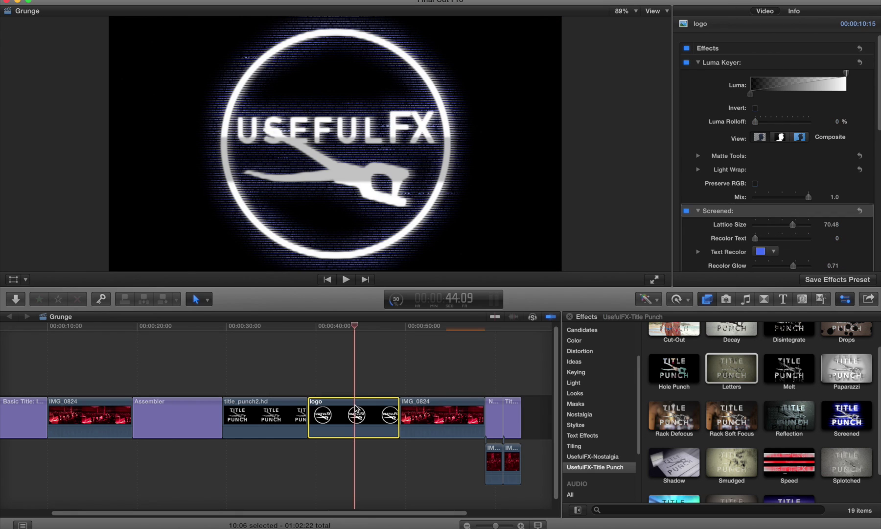
Replace the Screened effect on the logo clip with the Letters effect.
left_click(710, 212)
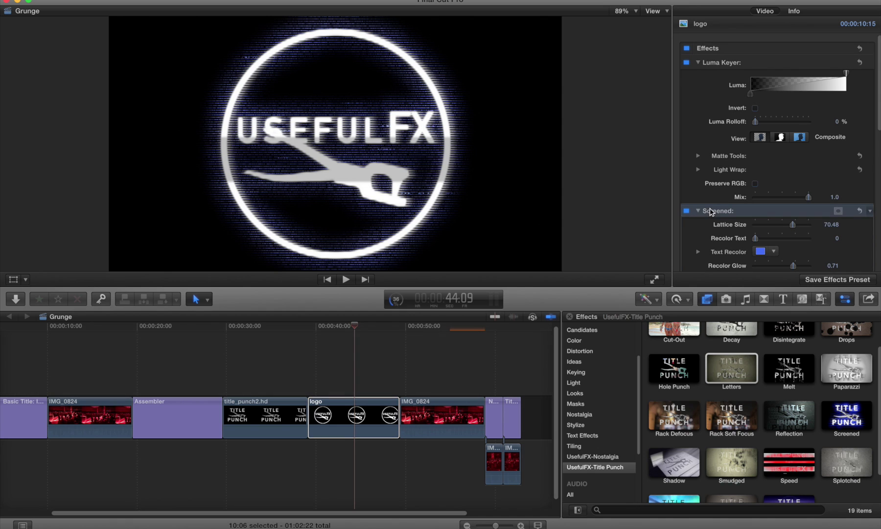
key("Delete")
left_click_drag(729, 369, 361, 415)
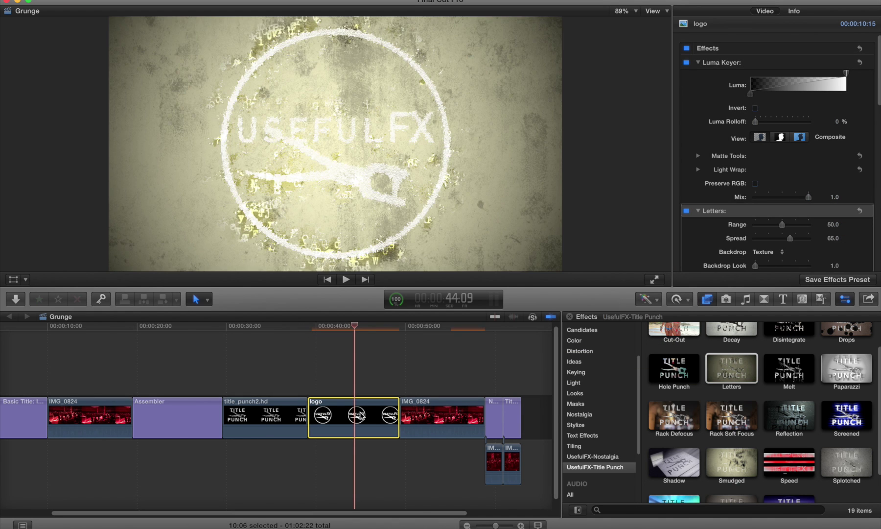
Set the Letters effect's Backdrop Look to about 1.89.
scroll(757, 138, "down", 5)
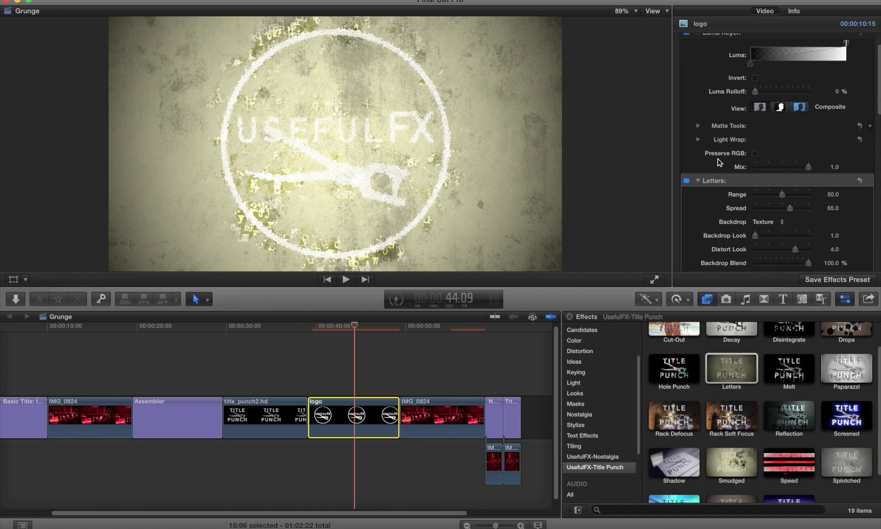
left_click_drag(757, 138, 840, 143)
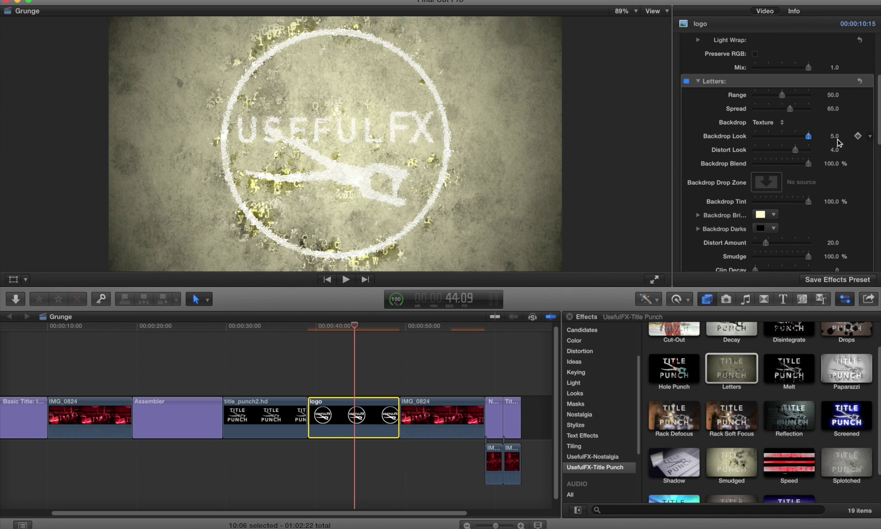
left_click_drag(808, 137, 769, 140)
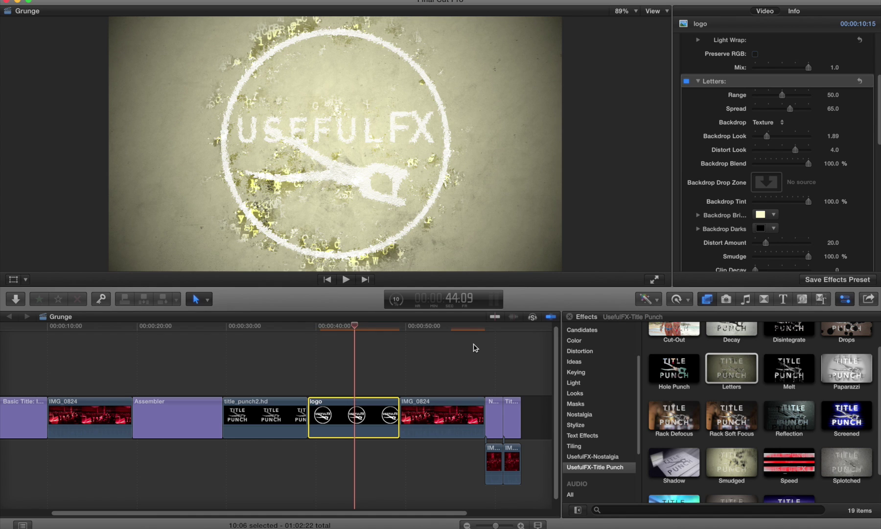
left_click(492, 327)
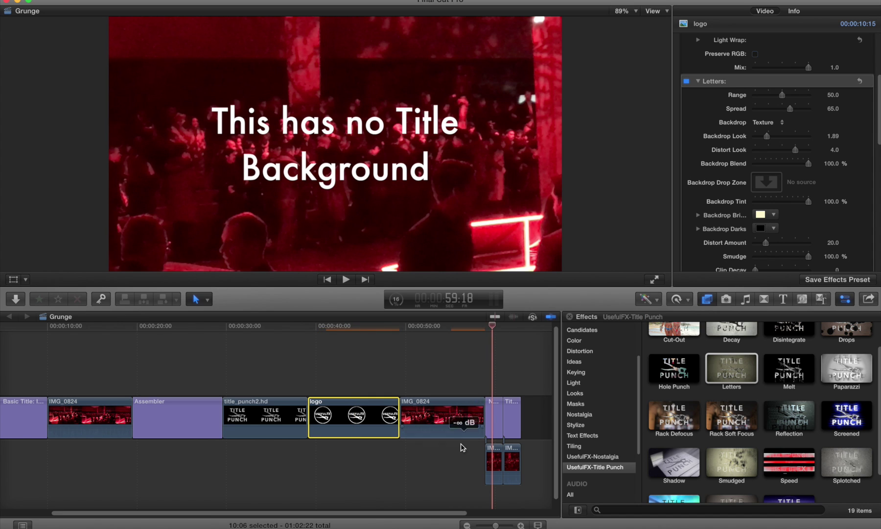
left_click_drag(460, 453, 527, 479)
key("v")
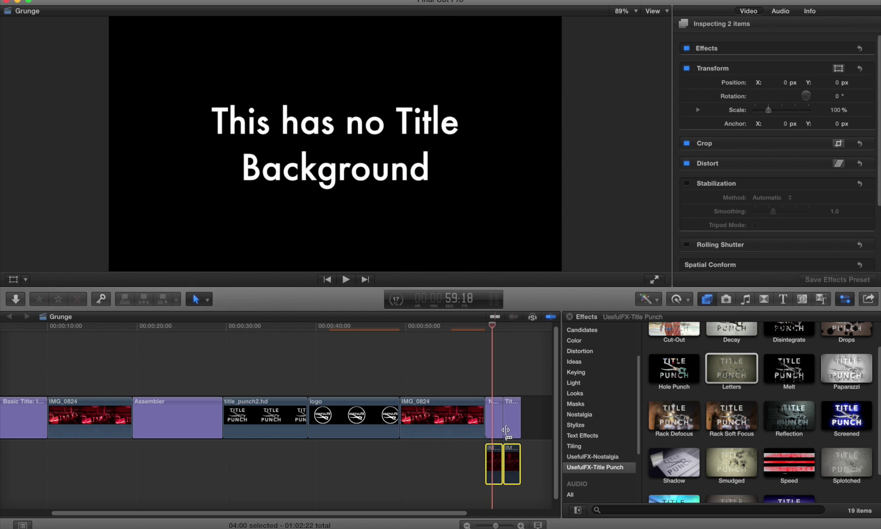
left_click(494, 419)
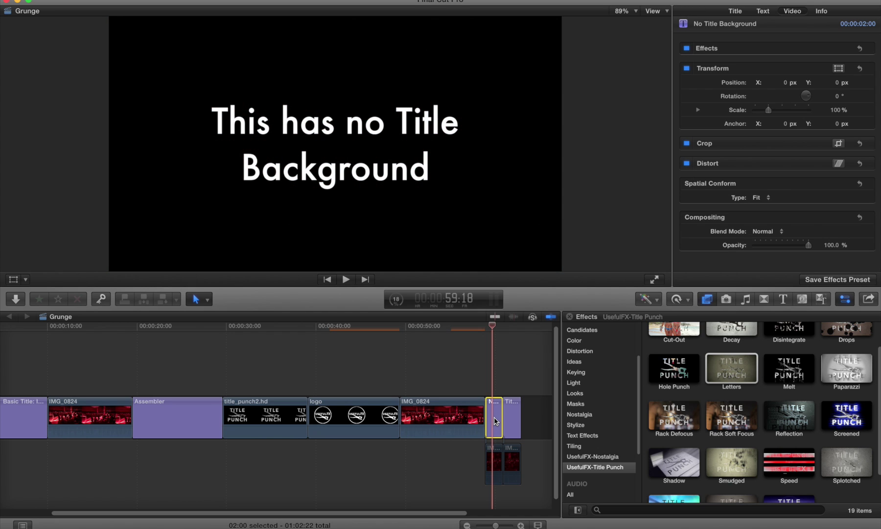
left_click(511, 419)
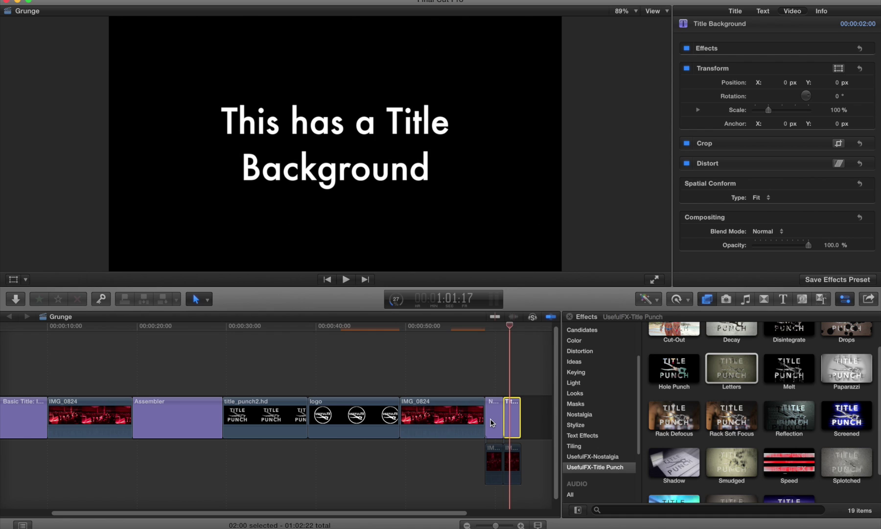
left_click(494, 418)
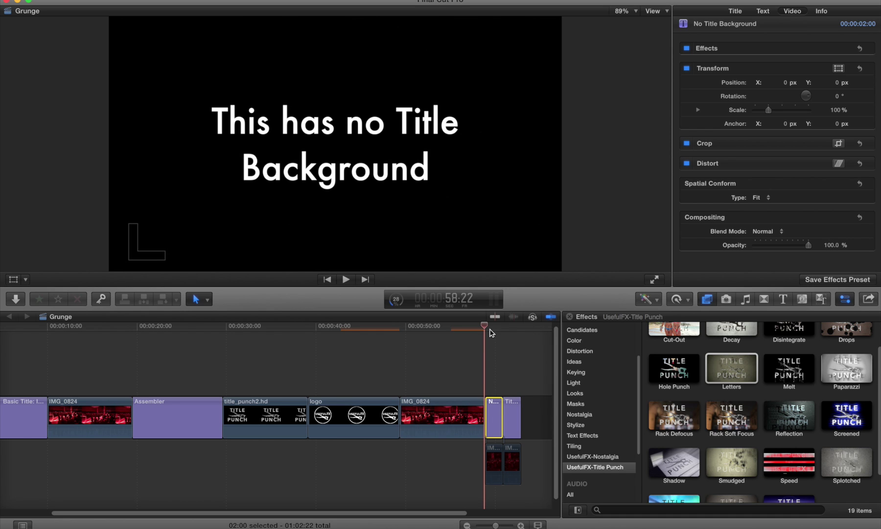
left_click(511, 328)
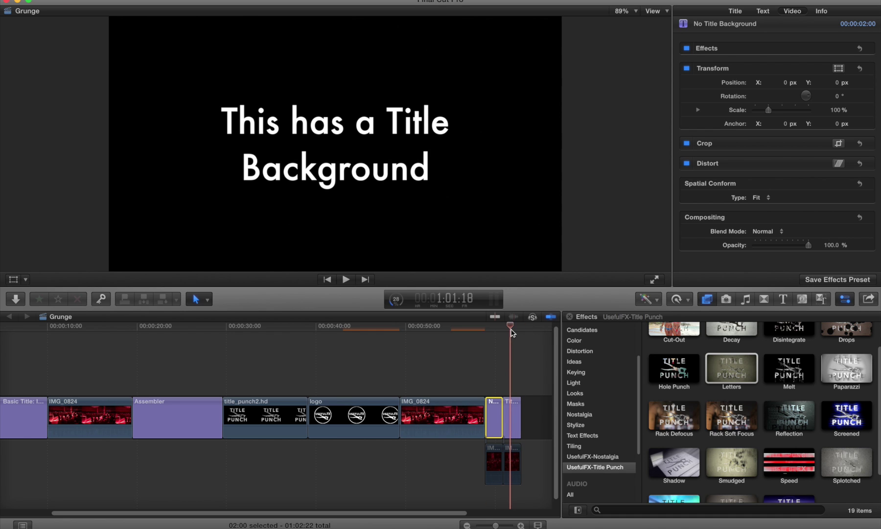
left_click(509, 416)
left_click(494, 417)
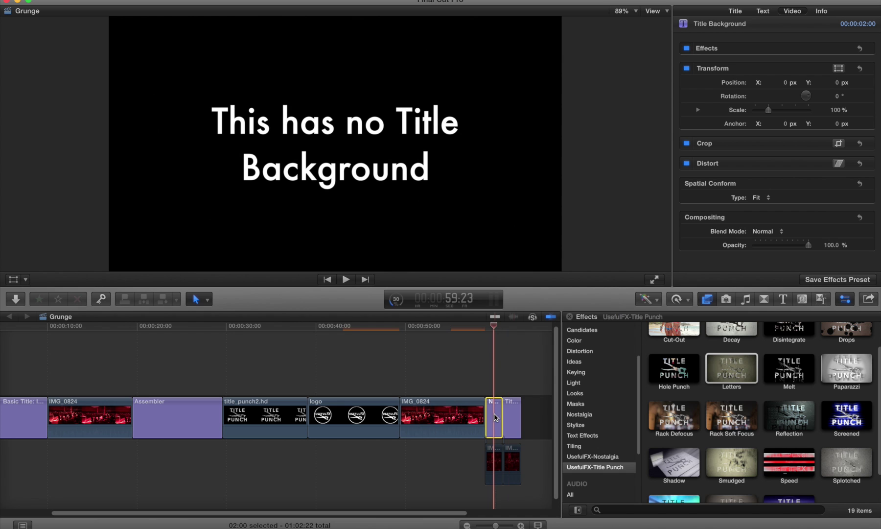
left_click_drag(477, 446, 528, 484)
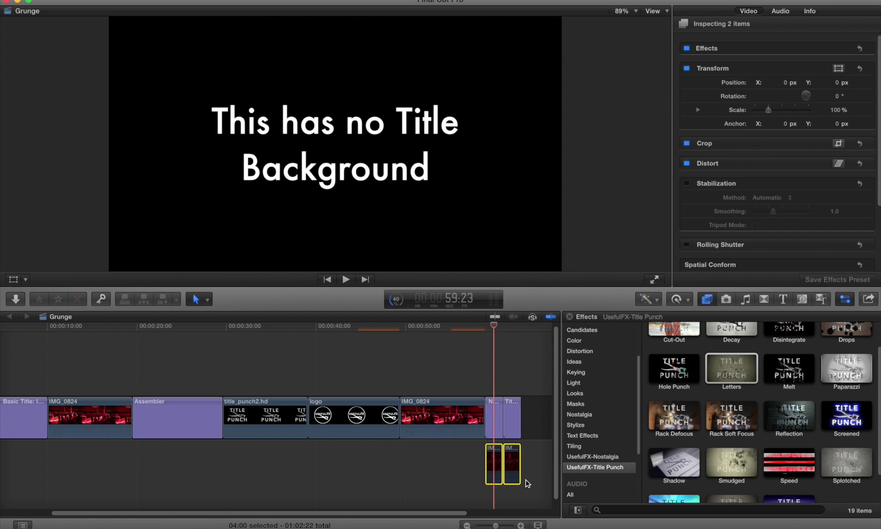
key("v")
left_click_drag(532, 367, 497, 417)
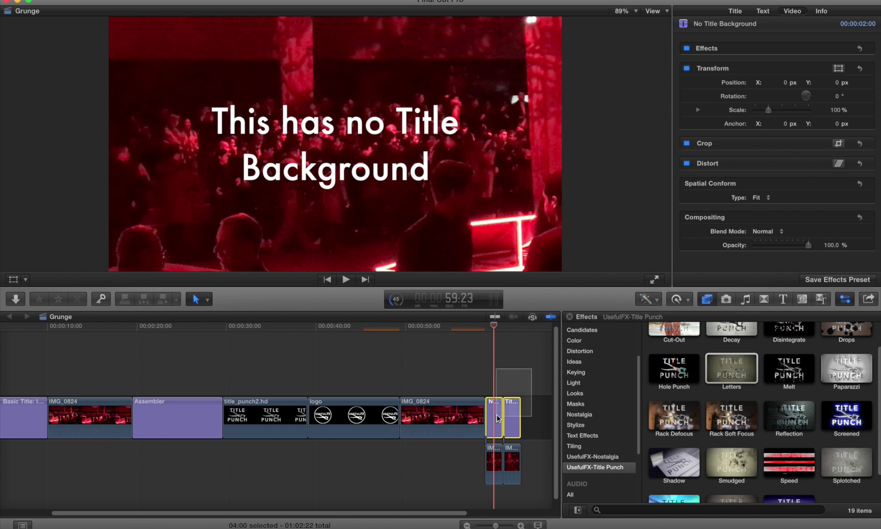
Add Splotched to both titles, then give No Title Background Spread 10.34 and Backdrop Look 1.8.
double_click(837, 457)
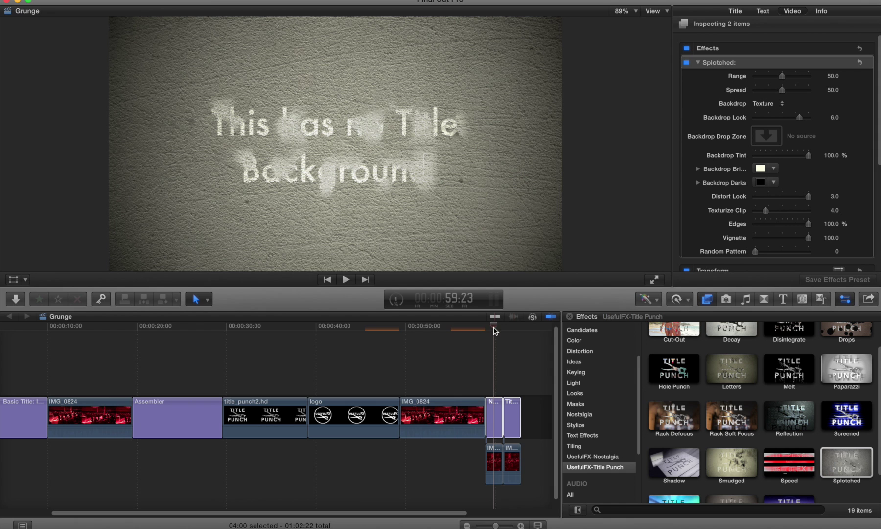
left_click(494, 416)
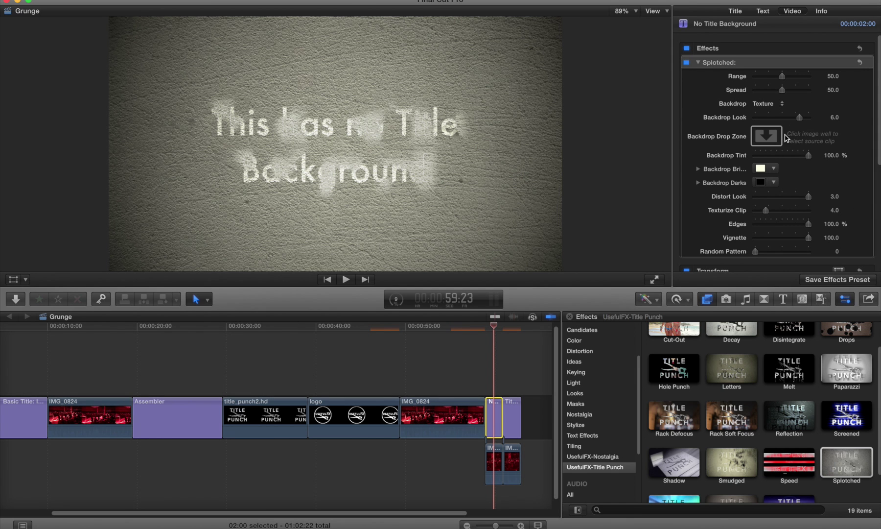
mouse_move(799, 120)
left_mouse_down()
mouse_move(767, 124)
mouse_move(782, 121)
left_mouse_up()
left_click_drag(783, 77, 788, 76)
key("super+z")
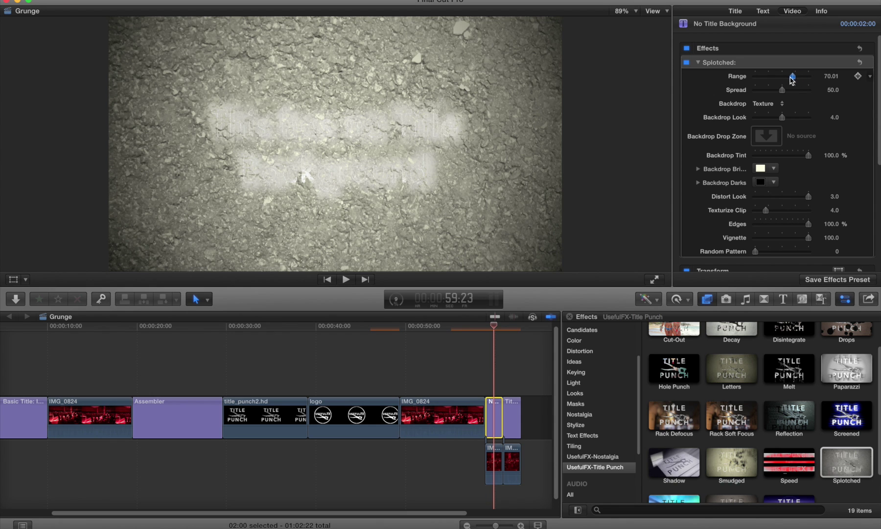
left_click_drag(782, 90, 760, 90)
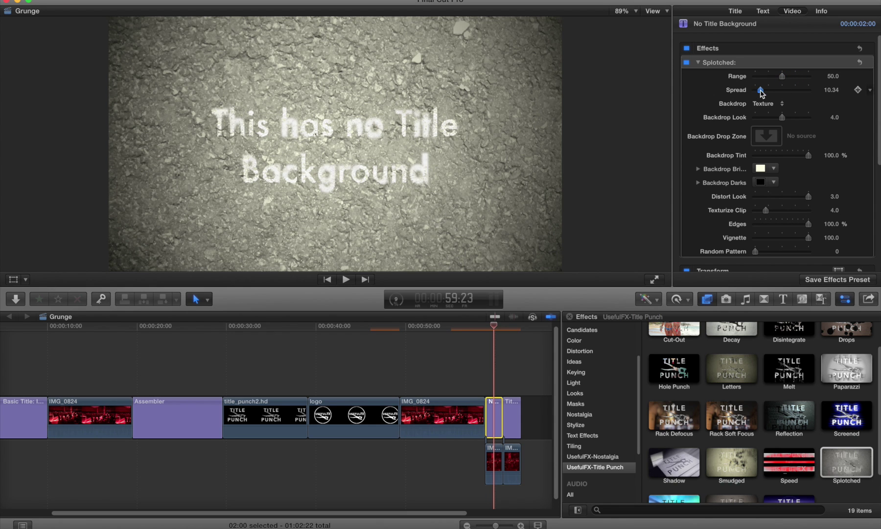
left_click(762, 117)
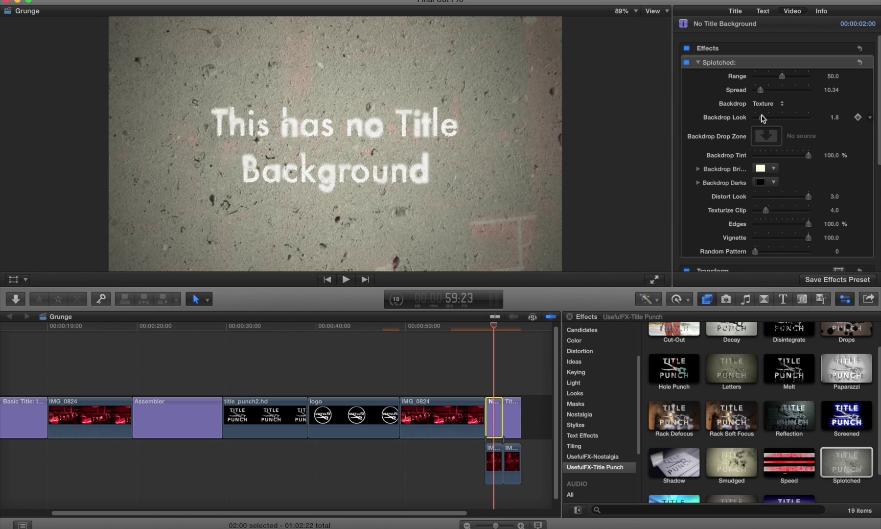
Disable the IMG_0822 clip under Title Background and set that title's Backdrop Look to 3.79.
left_click(509, 327)
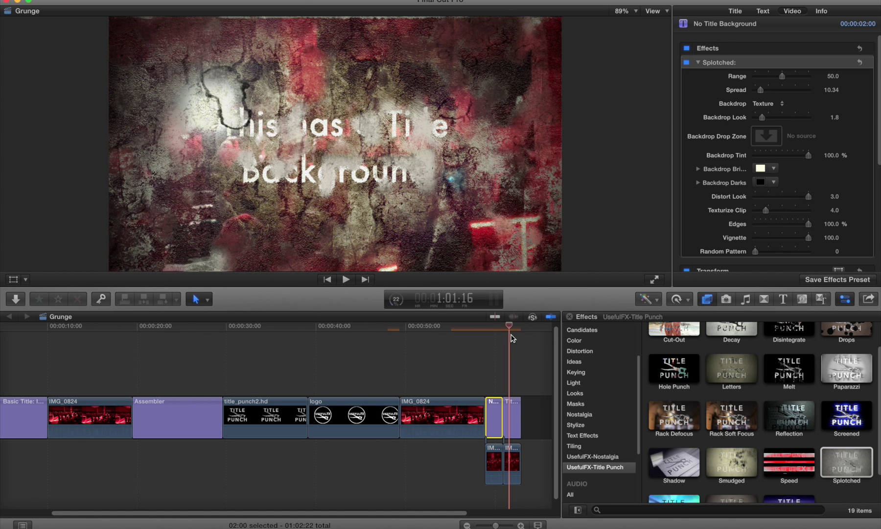
left_click(512, 422)
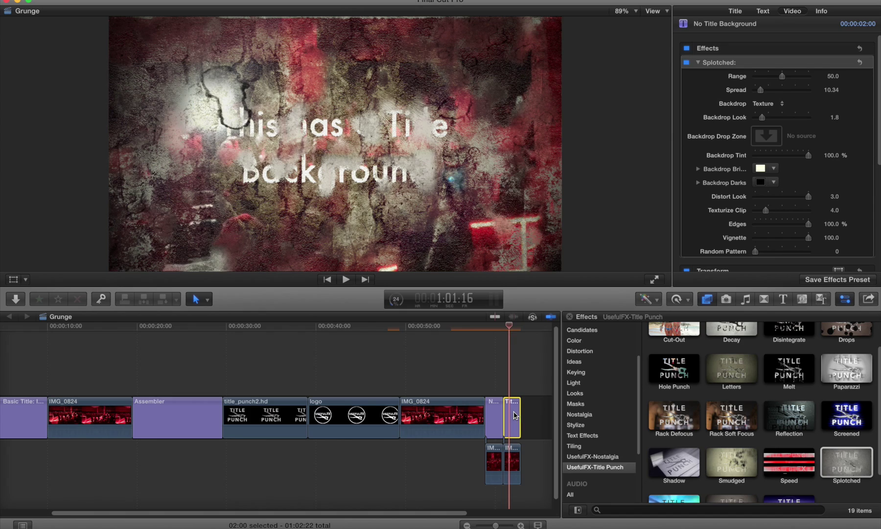
left_click_drag(764, 117, 796, 117)
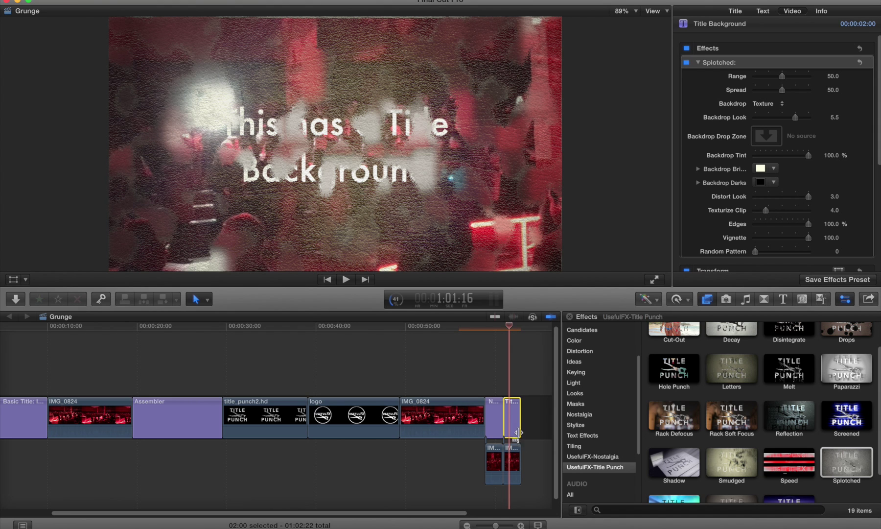
left_click(513, 457)
key("v")
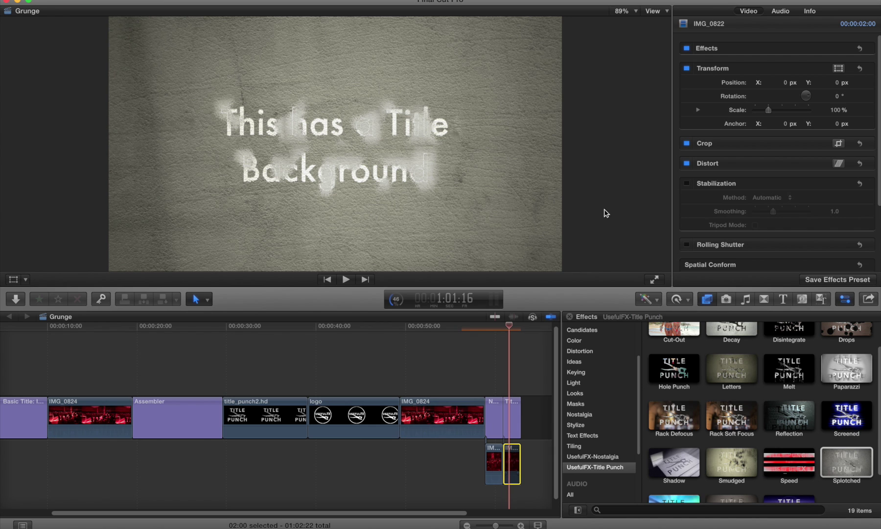
left_click(517, 412)
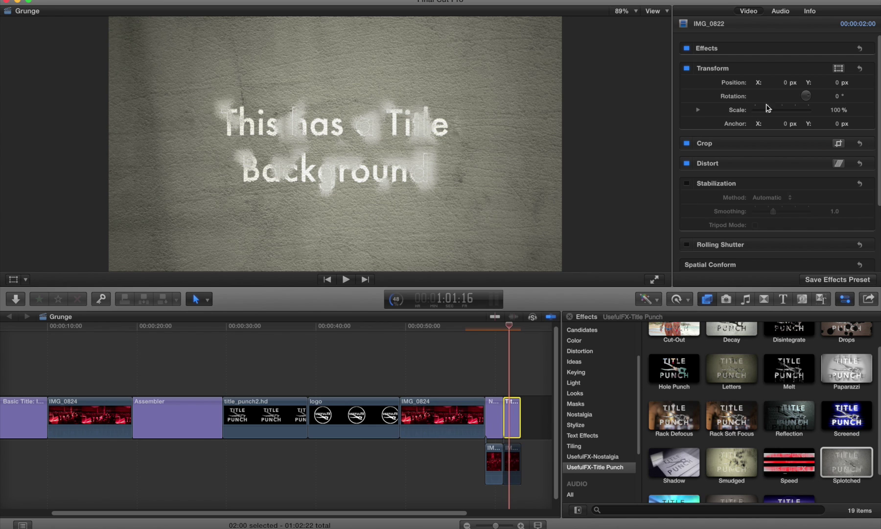
left_click_drag(795, 118, 780, 118)
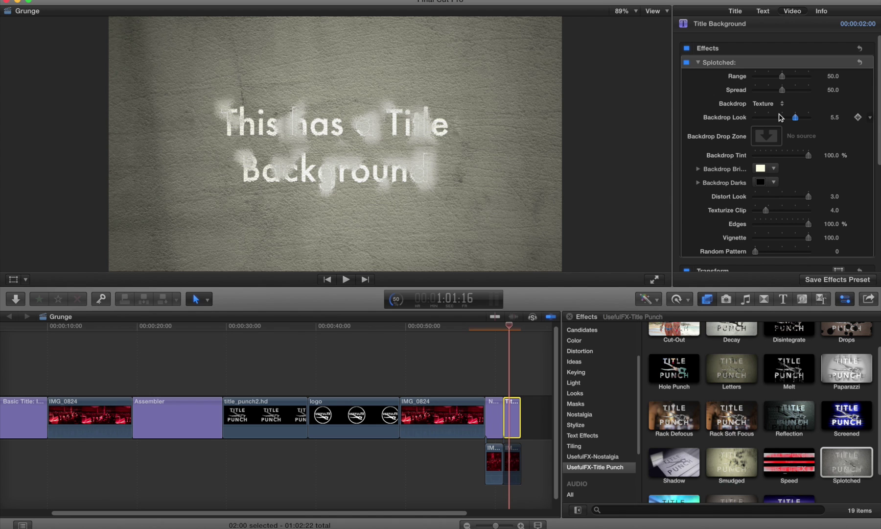